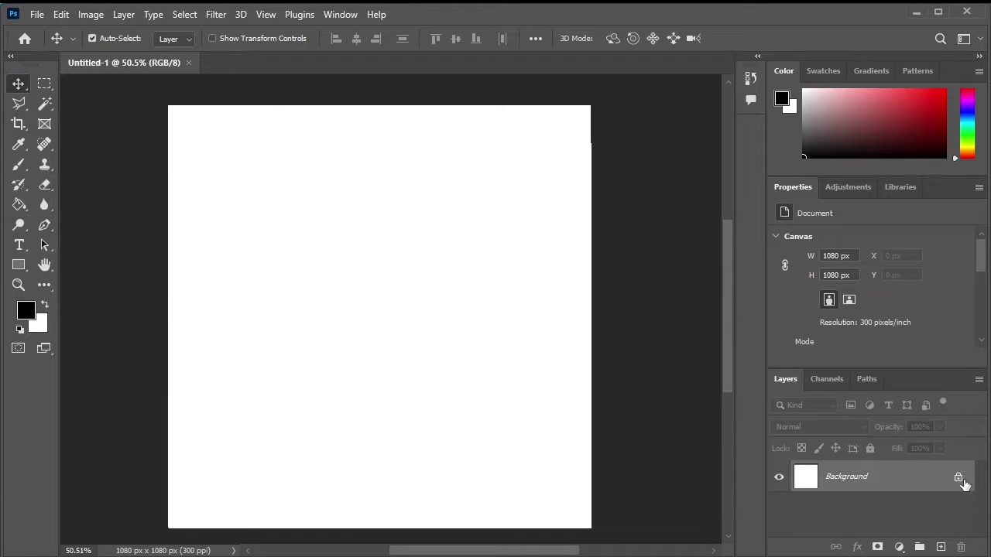
Step: Unlock the Background layer and rename it 'floor'
left_click(959, 477)
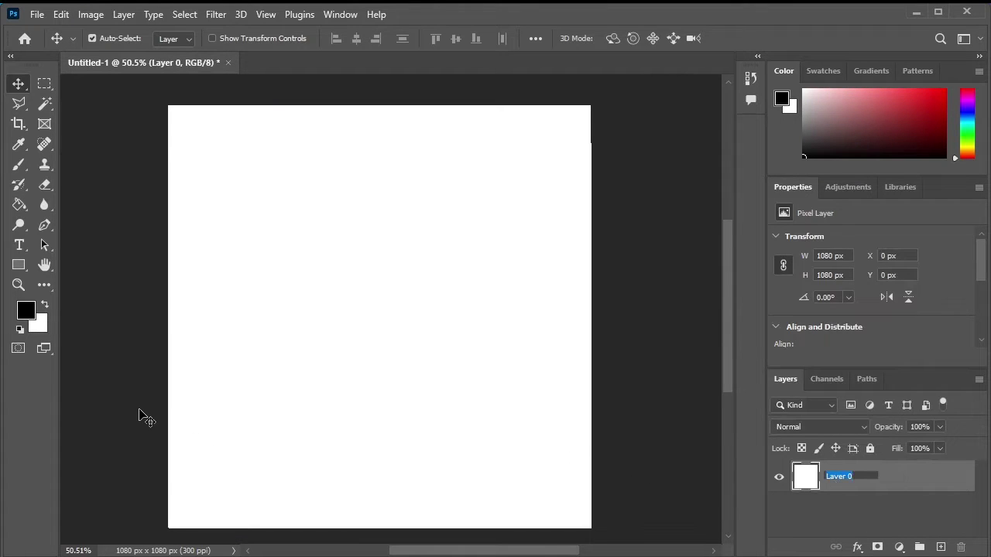
type("floor")
key("Return")
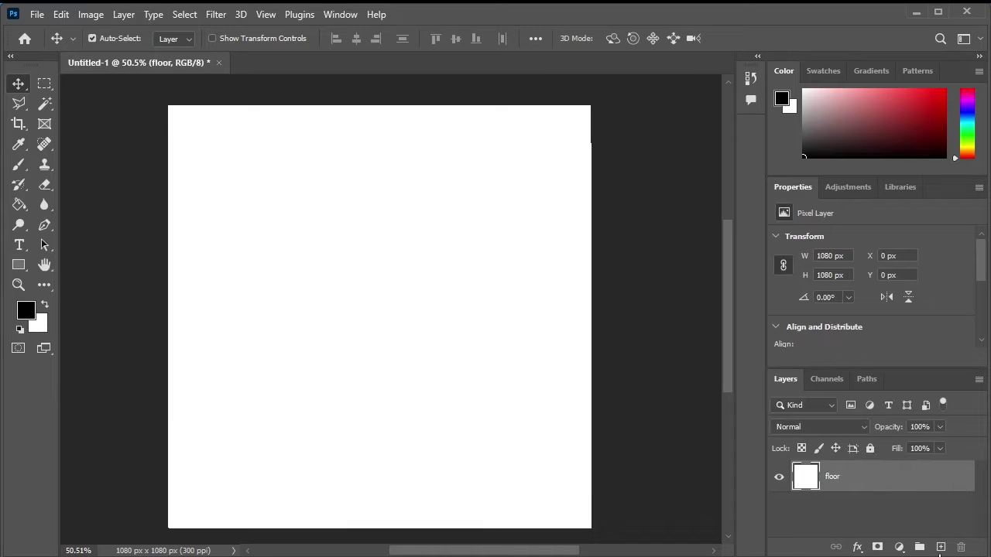
Step: Add a new empty layer named 'wall' above floor, then select floor again
left_click(941, 547)
double_click(840, 477)
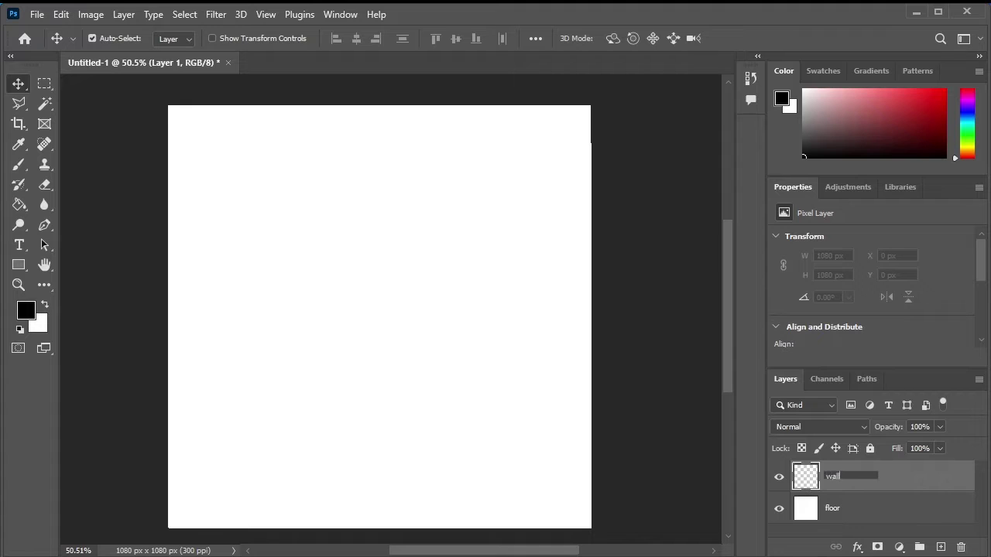
type("wall")
key("Return")
left_click(868, 507)
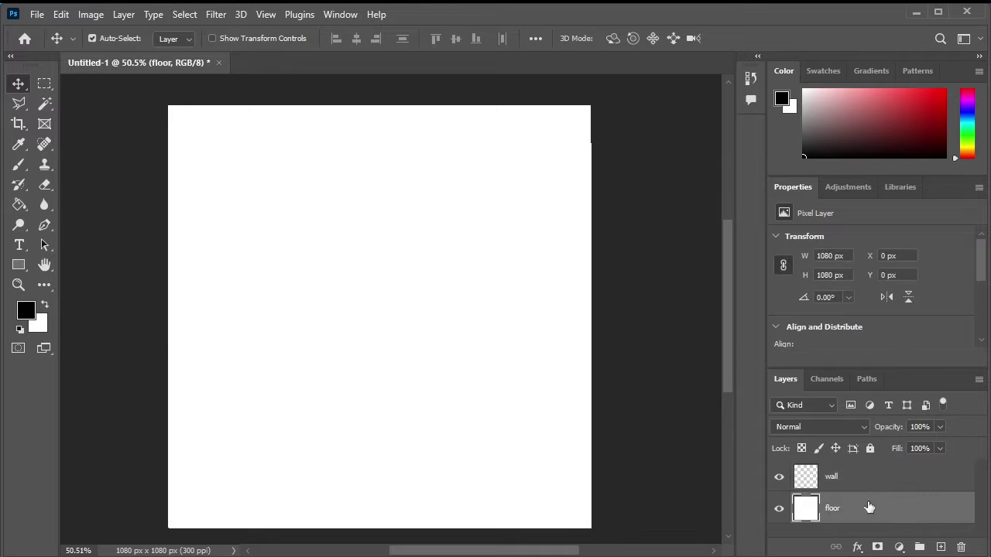
Step: Fill the bottom 1080 × 412 px strip of the floor layer with medium blue #3554ad
left_click(45, 83)
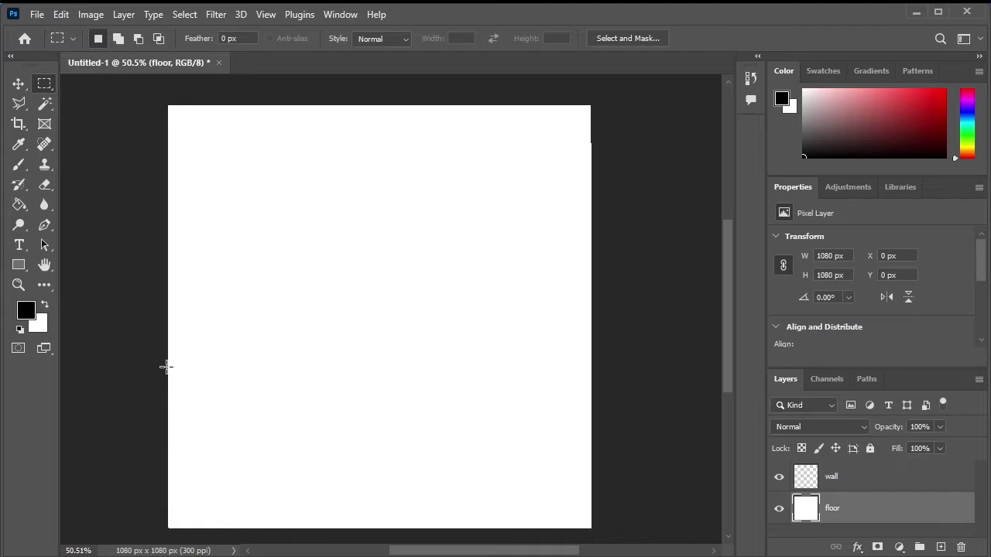
left_click_drag(166, 367, 604, 535)
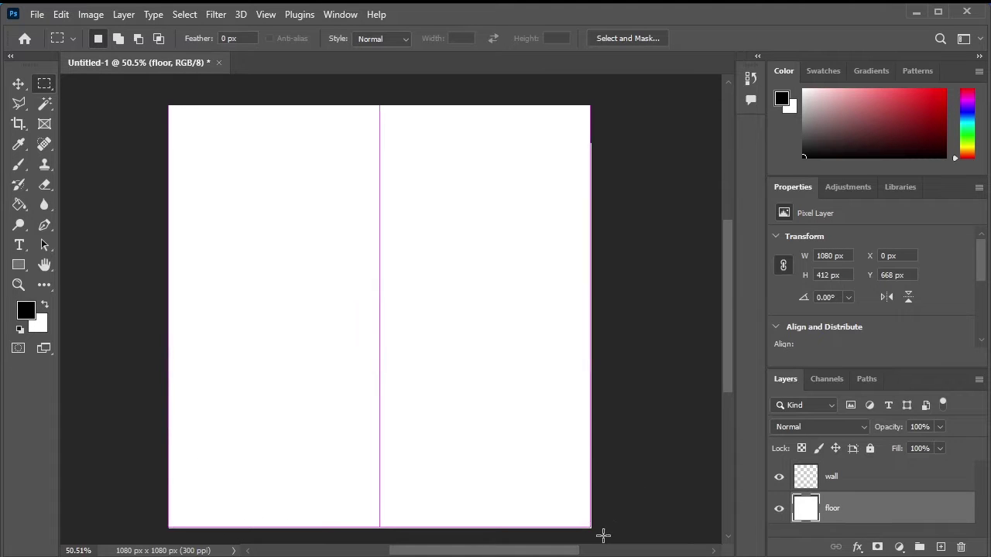
left_click(25, 310)
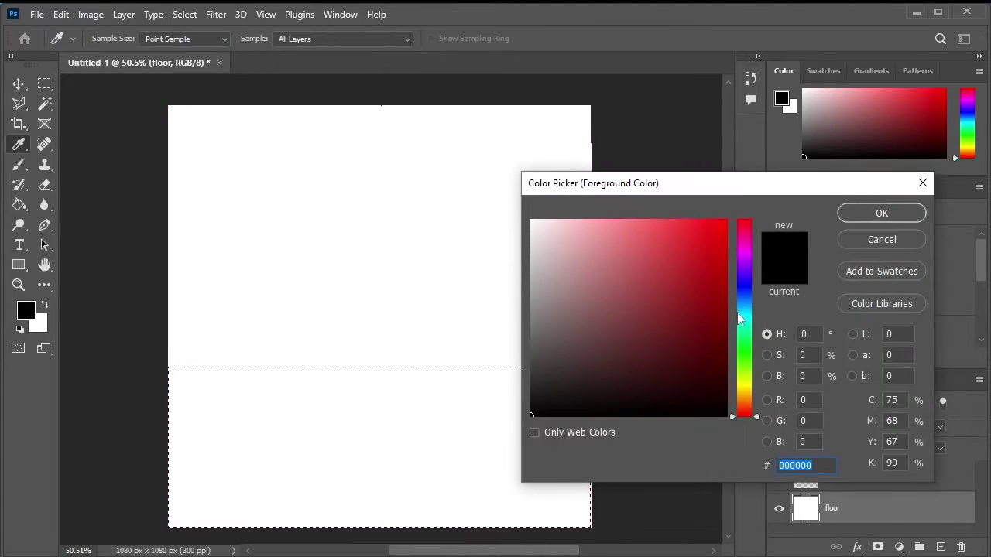
mouse_move(737, 312)
left_mouse_down()
mouse_move(746, 287)
mouse_move(748, 299)
left_mouse_up()
left_click(667, 283)
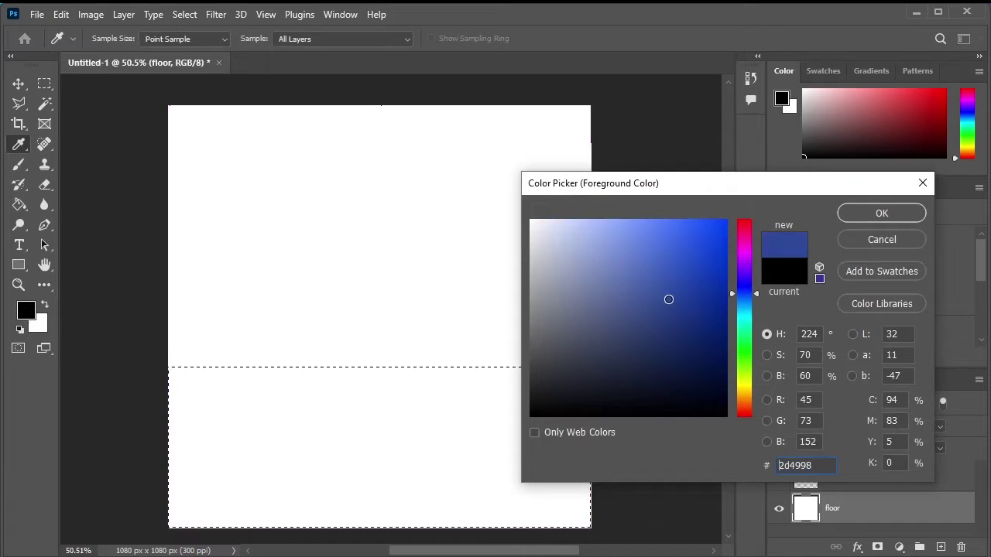
left_click(873, 216)
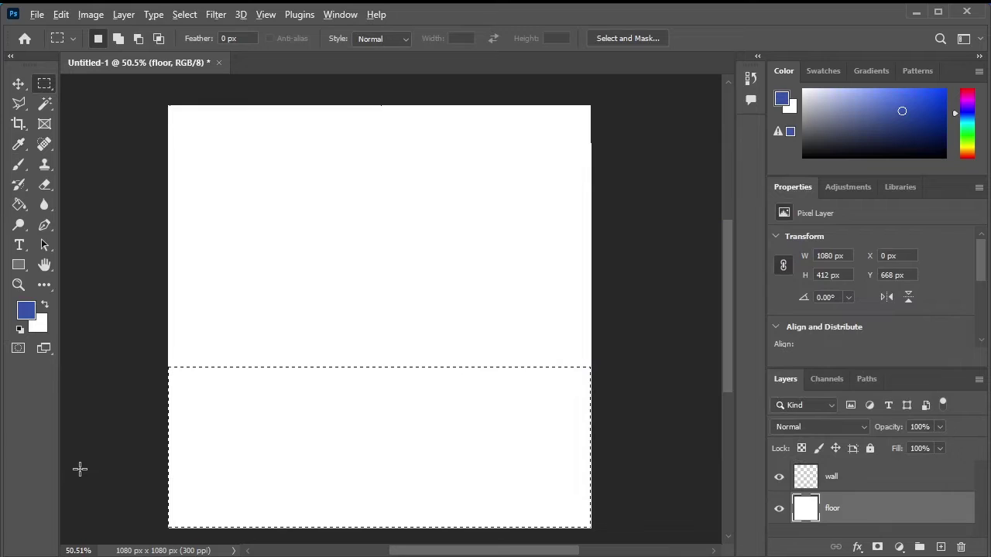
key("alt+BackSpace")
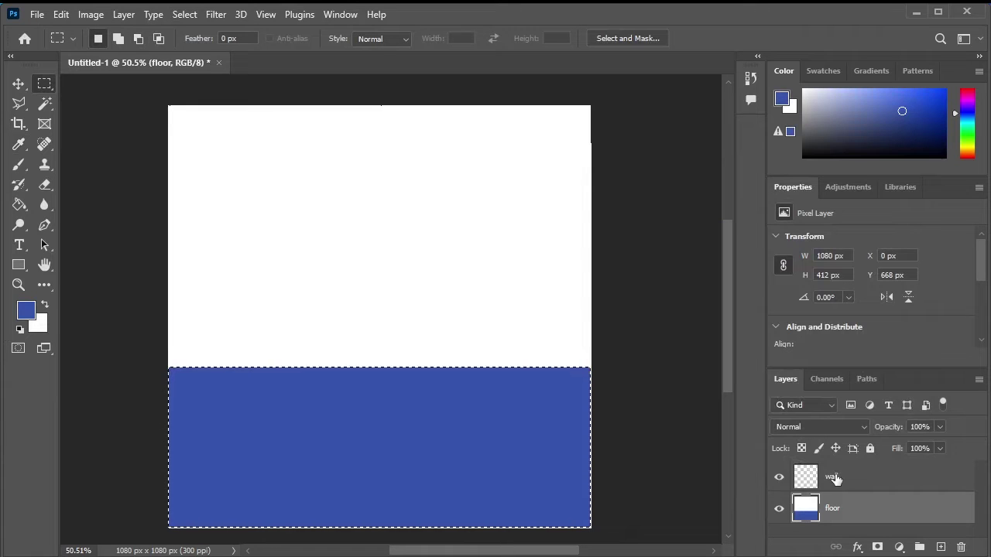
Step: Invert the selection and fill the upper area of the wall layer with lighter blue #3b5dbf, then deselect
right_click(323, 378)
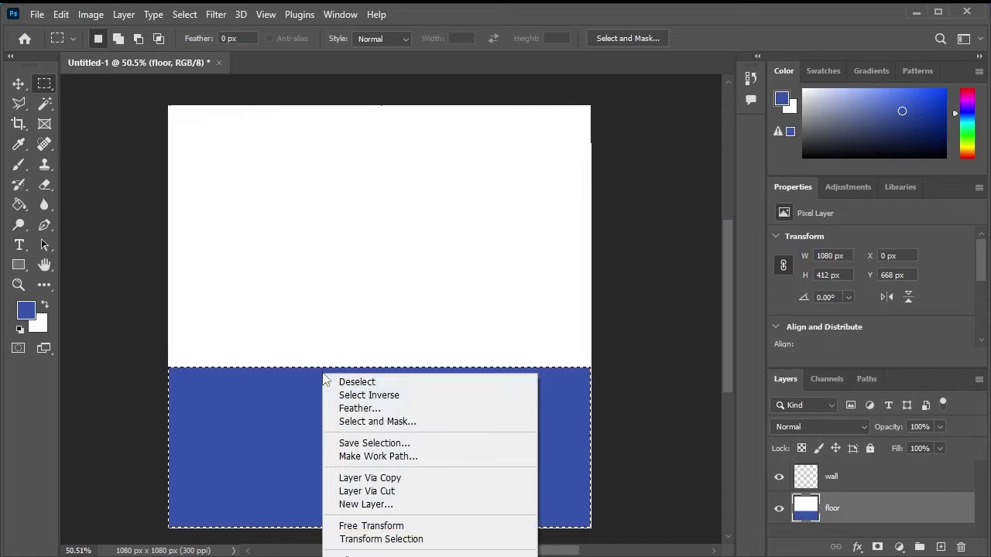
left_click(408, 398)
left_click(830, 479)
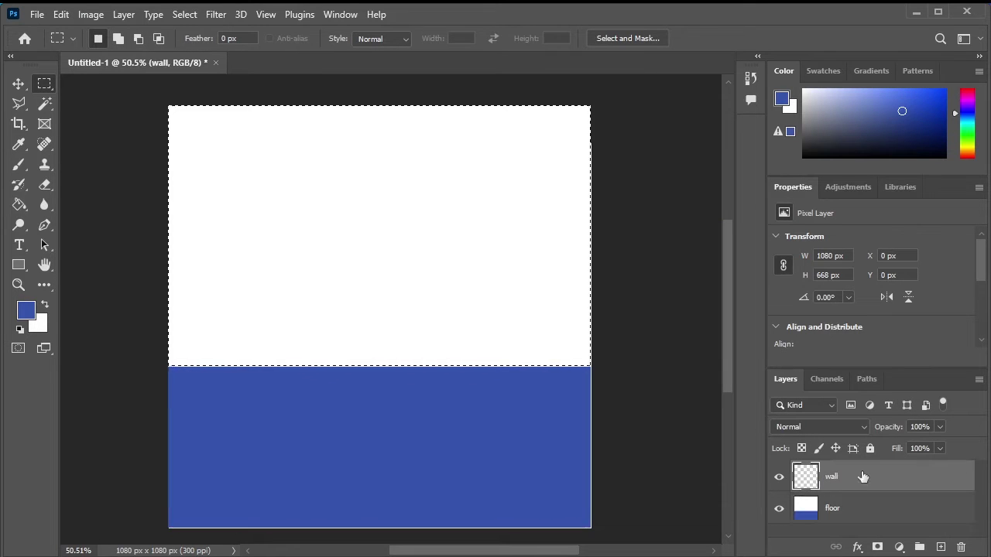
left_click(29, 313)
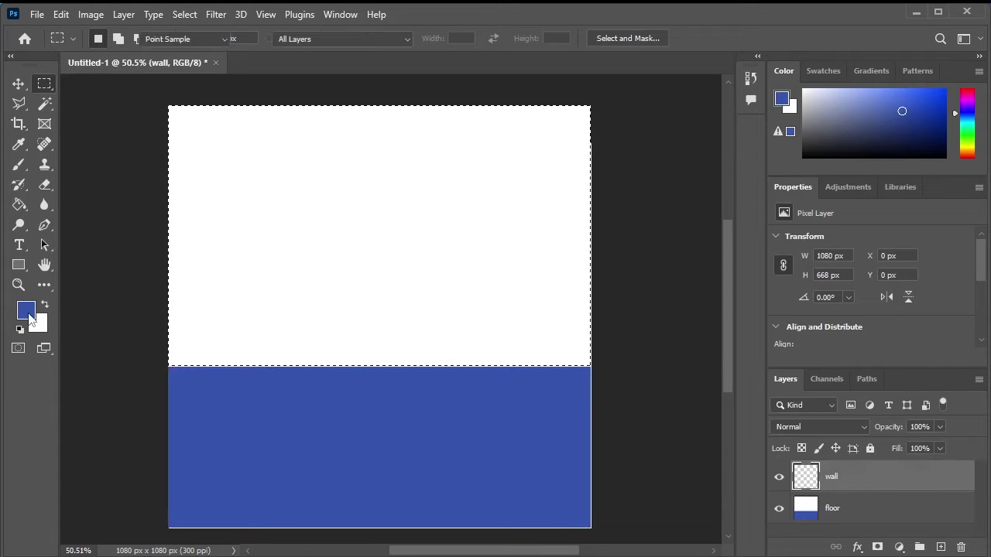
left_click(666, 269)
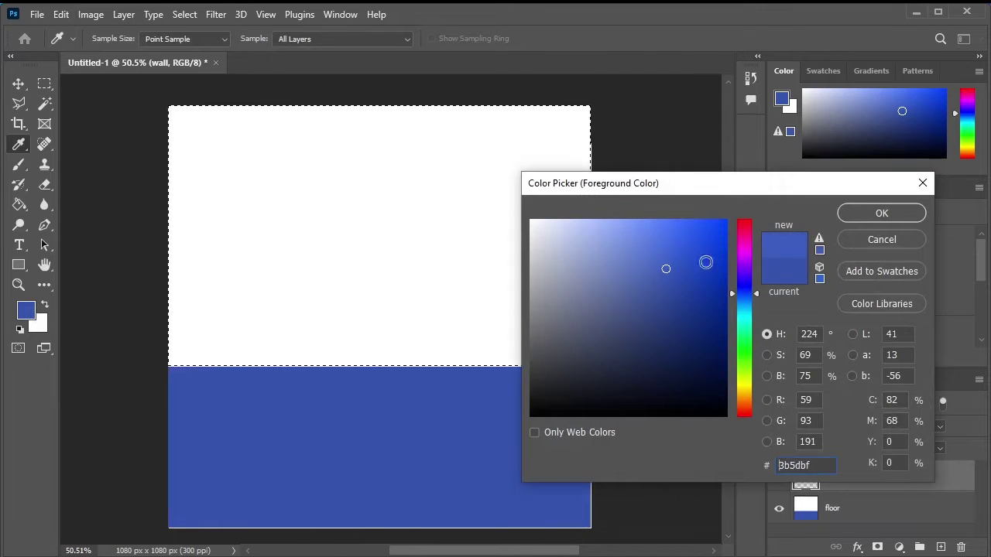
left_click(873, 218)
key("alt+BackSpace")
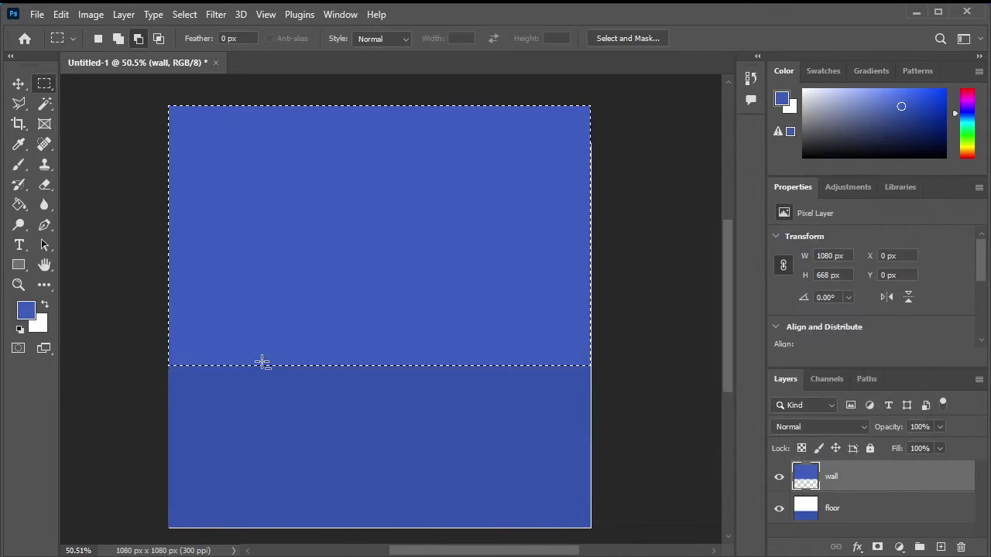
key("ctrl+d")
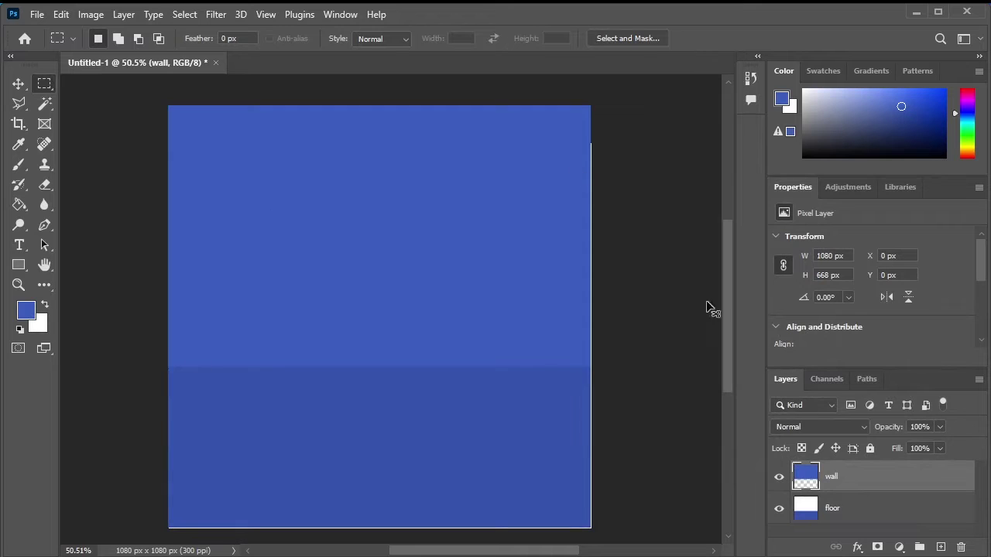
left_click(18, 84)
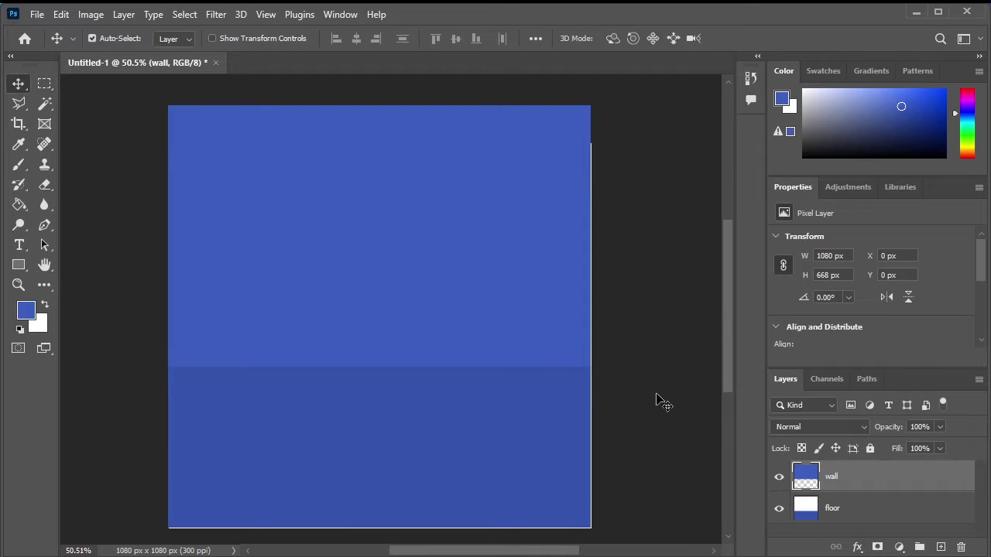
Step: Place the db-1900 bottle image into the document
left_click(35, 14)
left_click(100, 306)
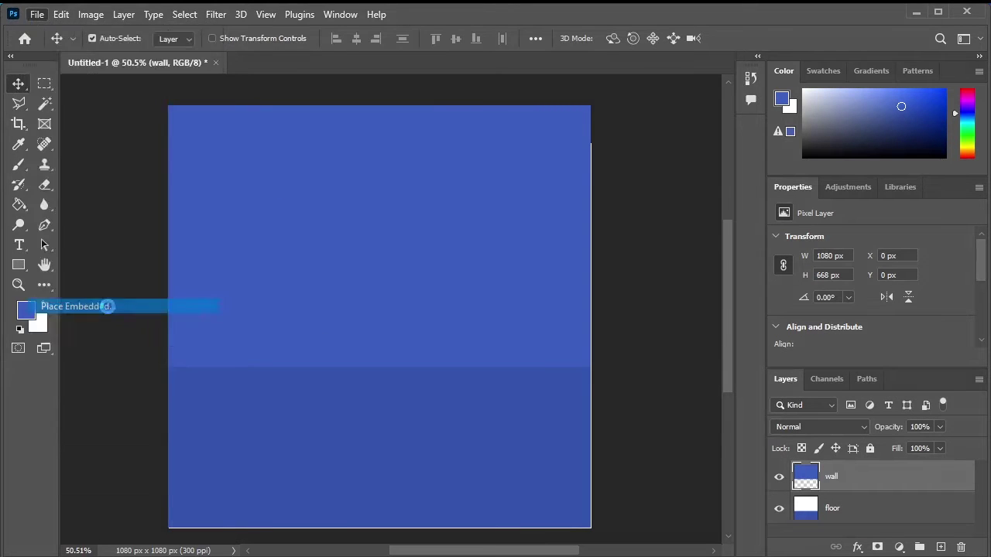
left_click(182, 155)
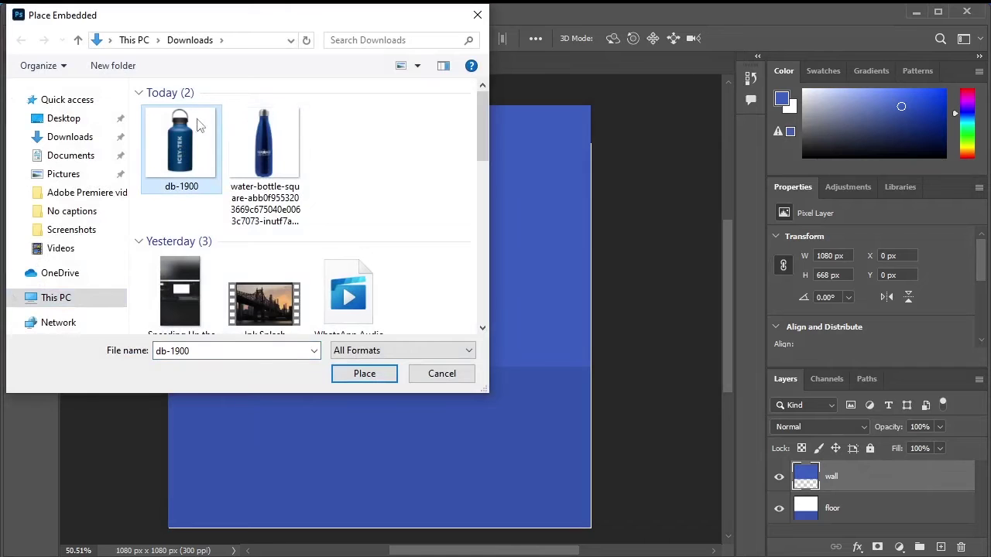
left_click(363, 375)
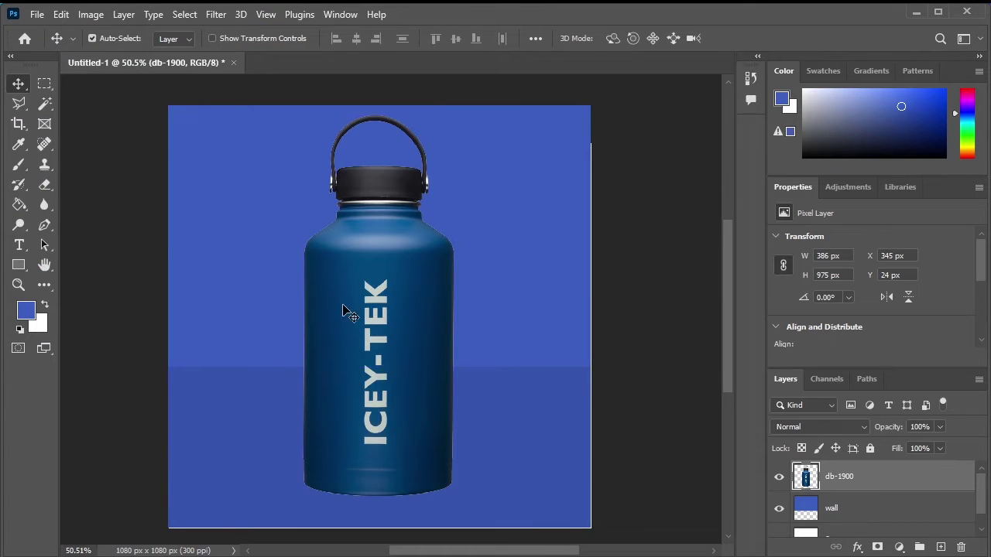
Step: Scale the bottle to about 42% (160 × 405 px) and stand it centred on the horizon line
key("ctrl+t")
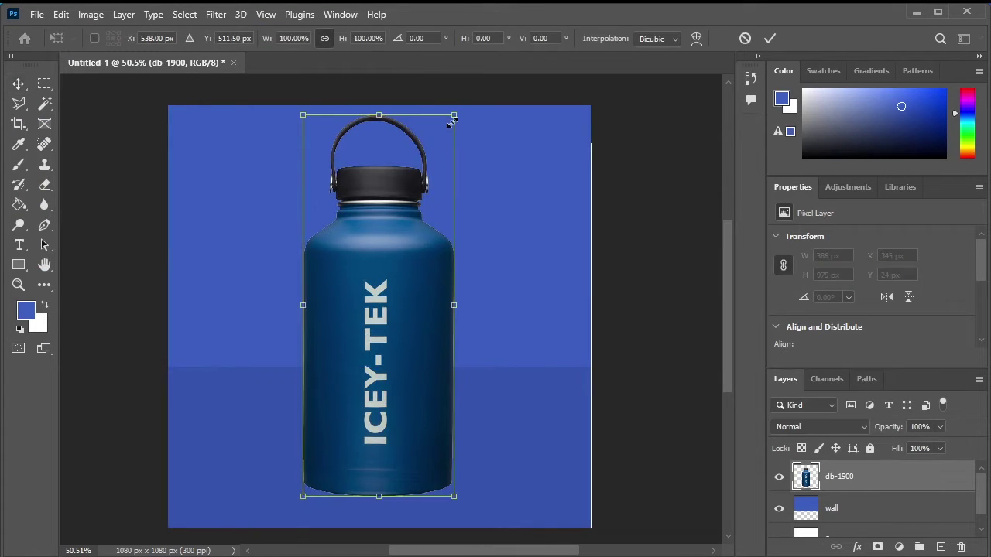
left_click_drag(450, 124, 427, 236)
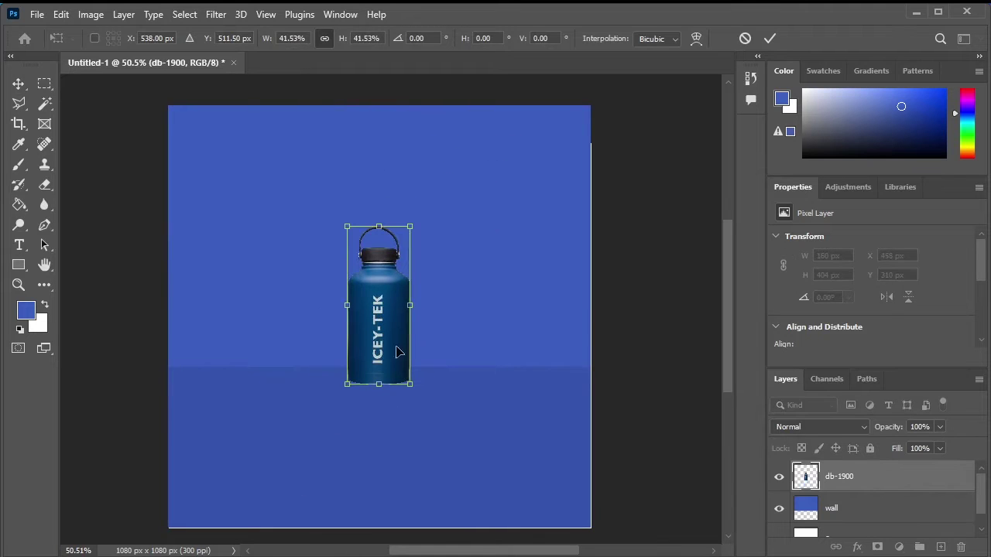
left_click_drag(396, 352, 391, 335)
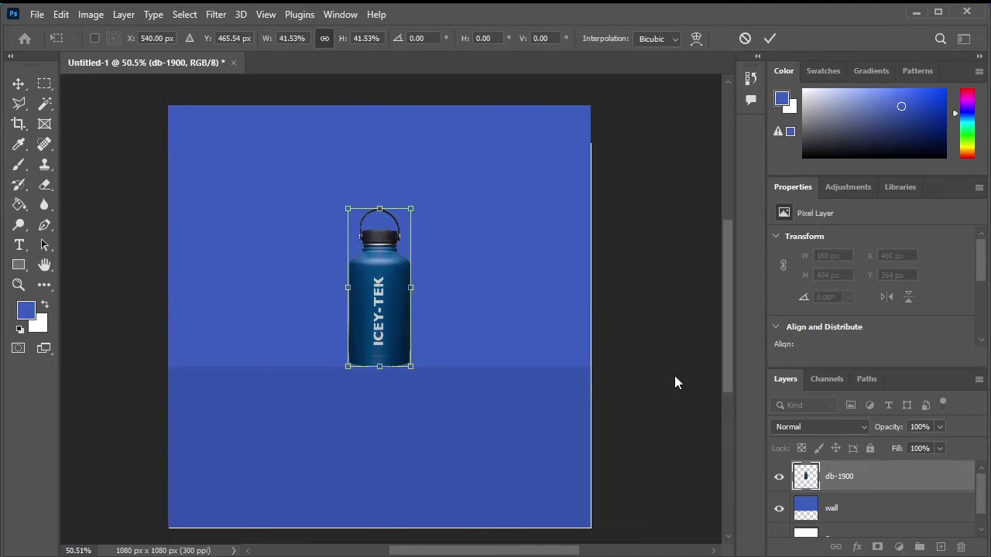
key("Return")
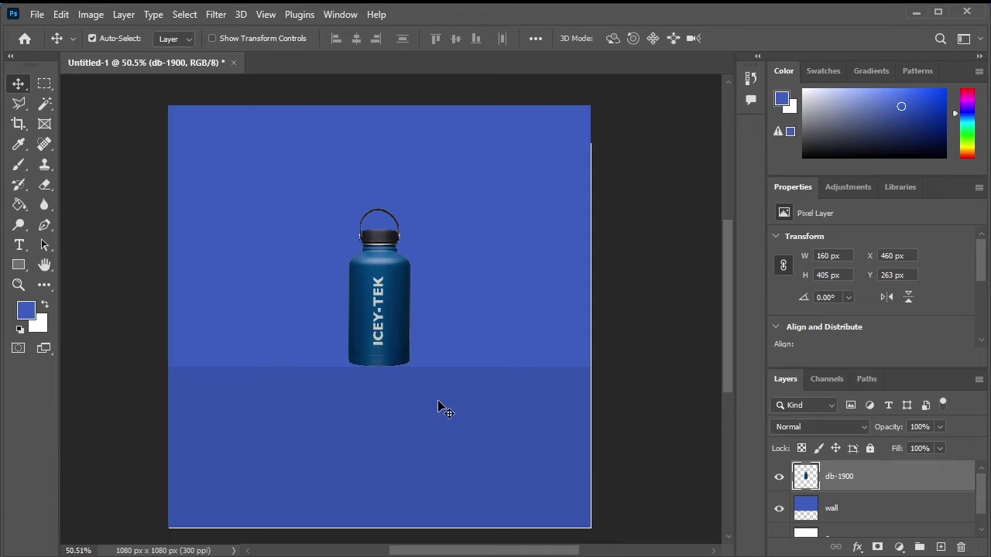
Step: Duplicate the bottle layer, flip the copy vertically and move it down below the bottle
key("ctrl")
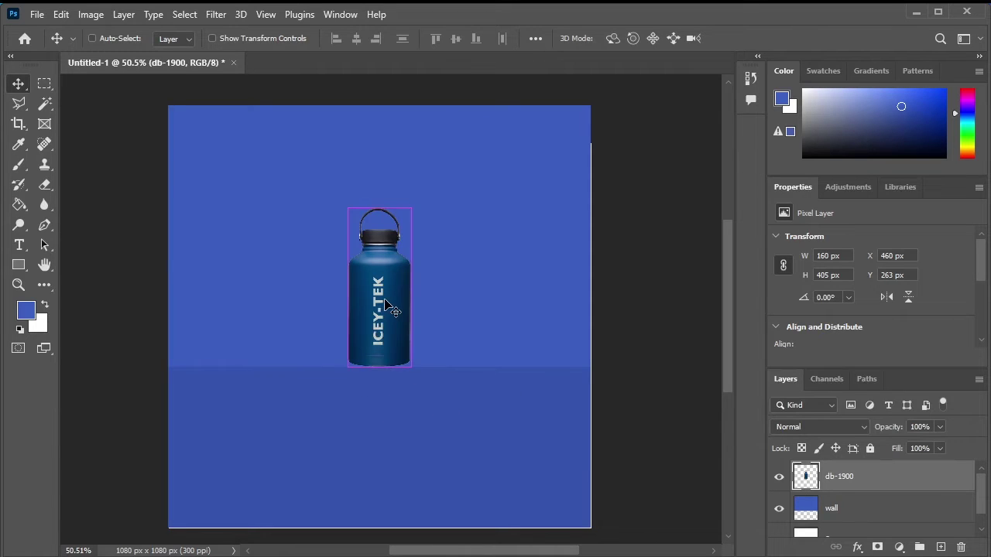
key("ctrl+j")
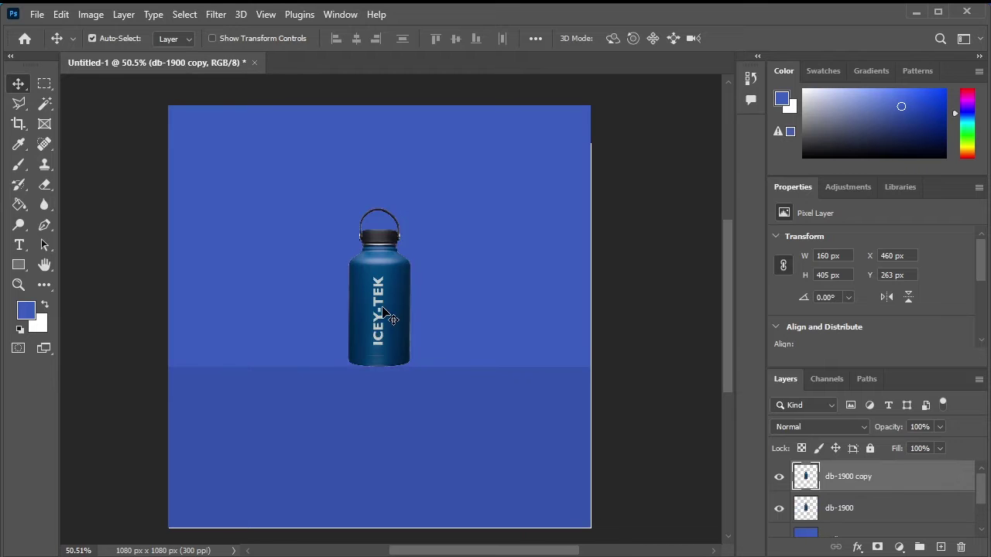
key("ctrl+t")
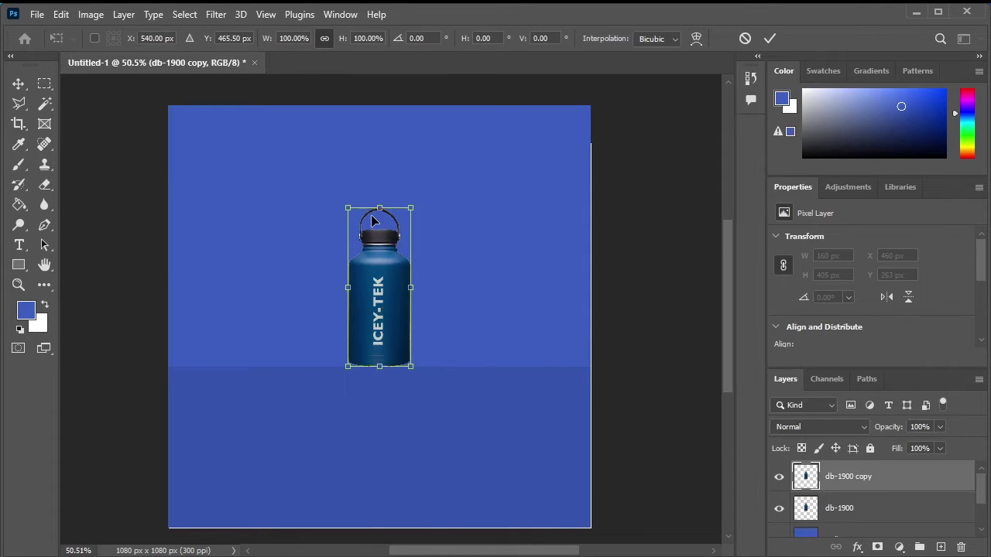
right_click(371, 221)
left_click(410, 533)
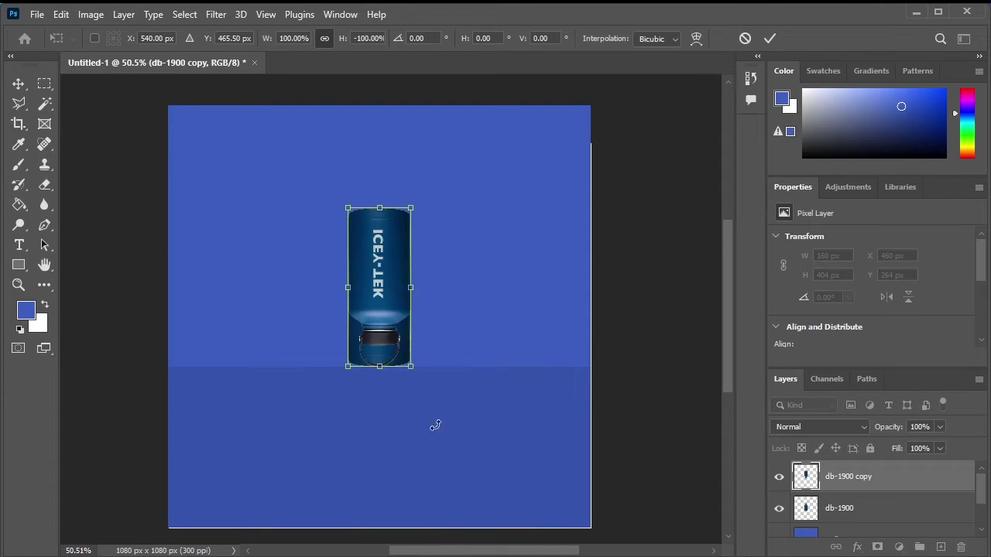
key("shift+Down")
key("shift+Down")
key("shift+Down")
key("shift+Down")
key("shift+Down")
key("shift+Down")
key("shift+Down")
key("shift+Down")
key("shift+Down")
key("shift+Down")
key("shift+Down")
key("shift+Down")
key("shift+Down")
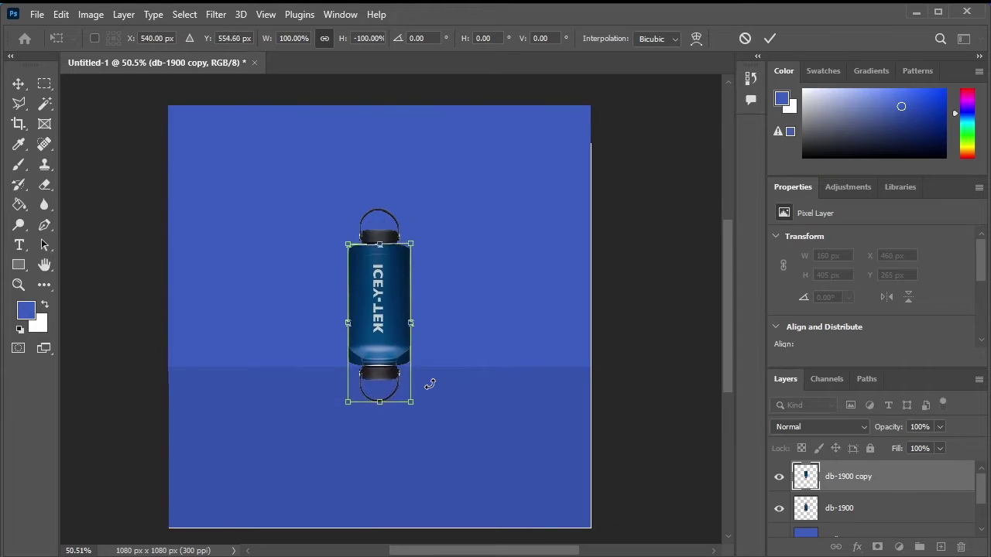
key("shift+Down")
key("shift+Down")
key("shift+Down")
key("shift+Down")
key("shift+Down")
key("shift+Down")
key("shift+Down")
key("shift+Down")
key("shift+Down")
key("shift+Down")
key("shift+Down")
key("shift+Down")
key("shift+Down")
key("shift+Down")
key("shift+Down")
key("shift+Down")
key("shift+Down")
key("shift+Down")
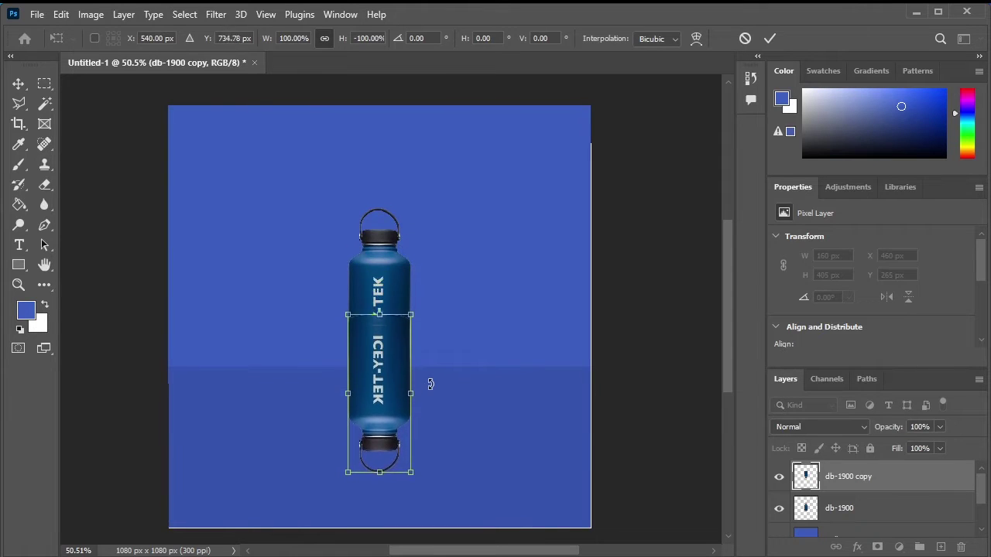
key("shift+Down")
key("shift+Down")
key("shift+Down")
key("shift+Down")
key("shift+Down")
key("shift+Down")
key("shift+Down")
key("shift+Down")
key("shift+Down")
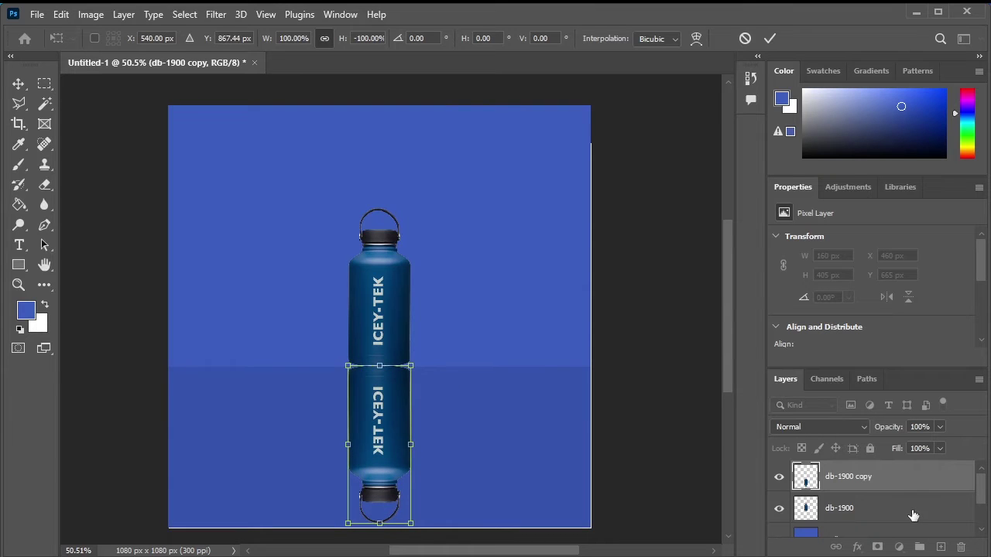
key("Return")
Step: Stack the original db-1900 above its flipped copy and nudge both down to align
left_click_drag(913, 515, 882, 468)
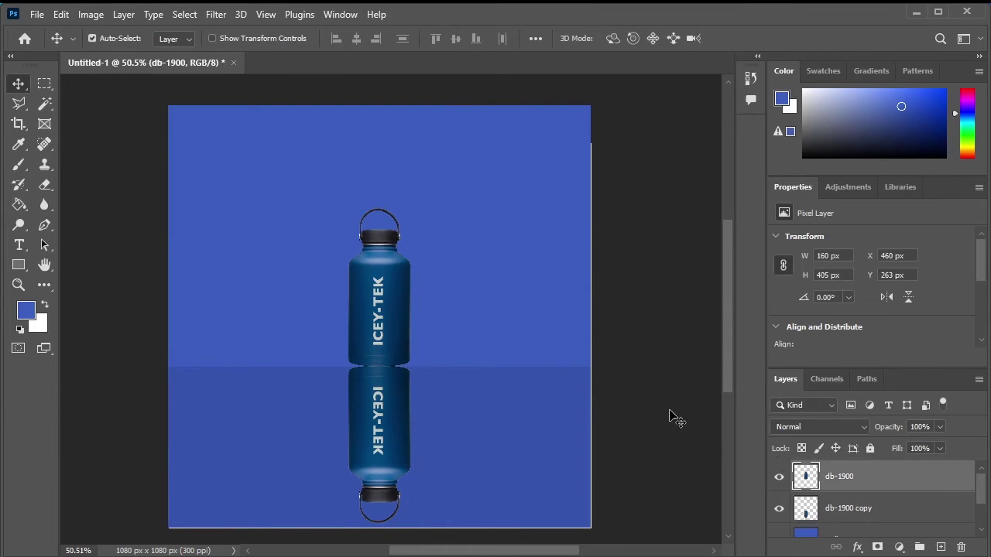
left_click(401, 412)
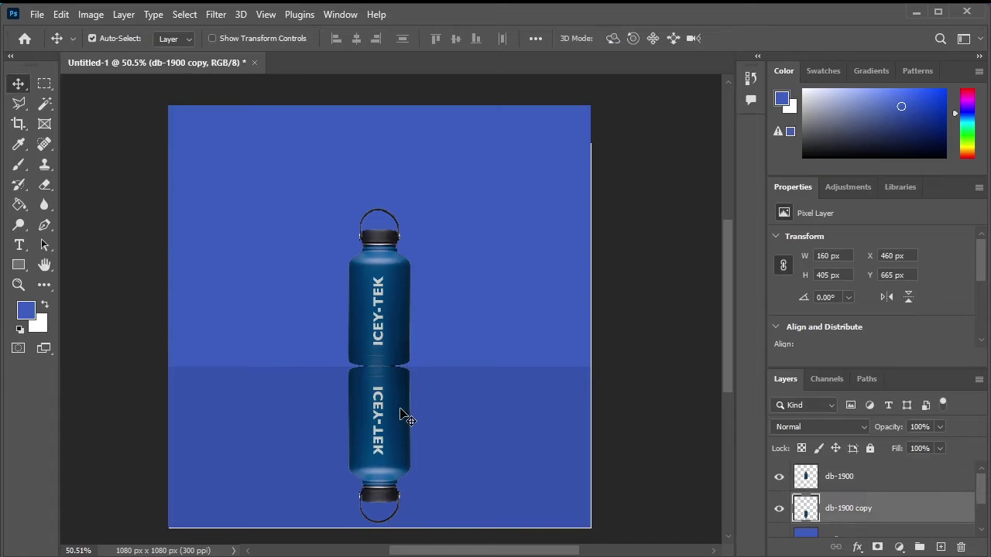
key("Down")
key("Down")
key("Down")
key("Down")
key("Down")
key("Down")
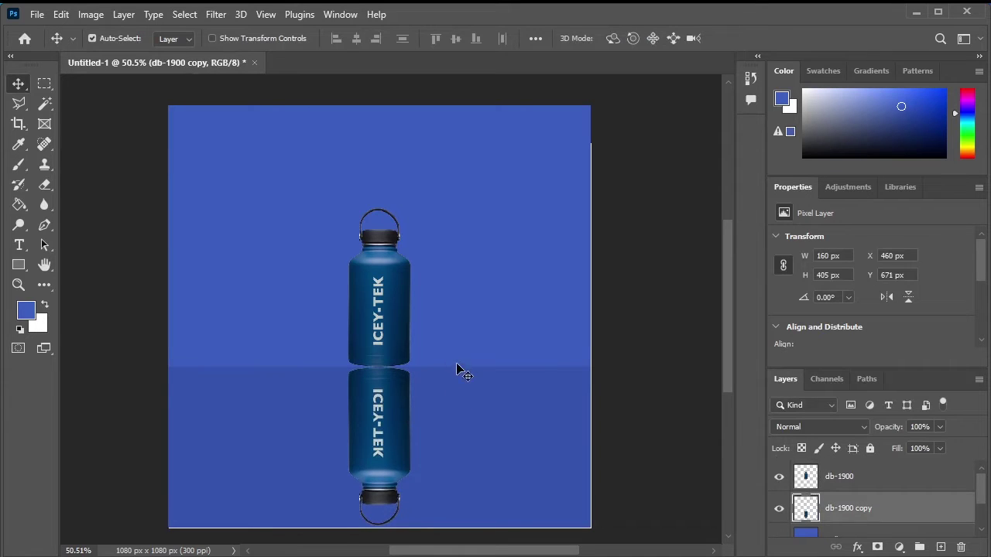
left_click(377, 342)
key("Down")
key("Down")
key("Down")
key("Down")
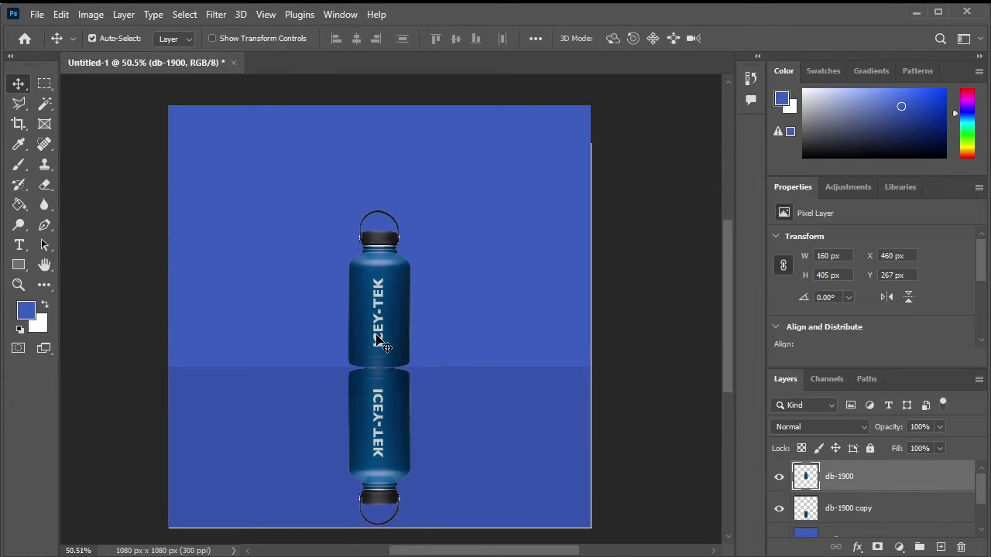
left_click(367, 435)
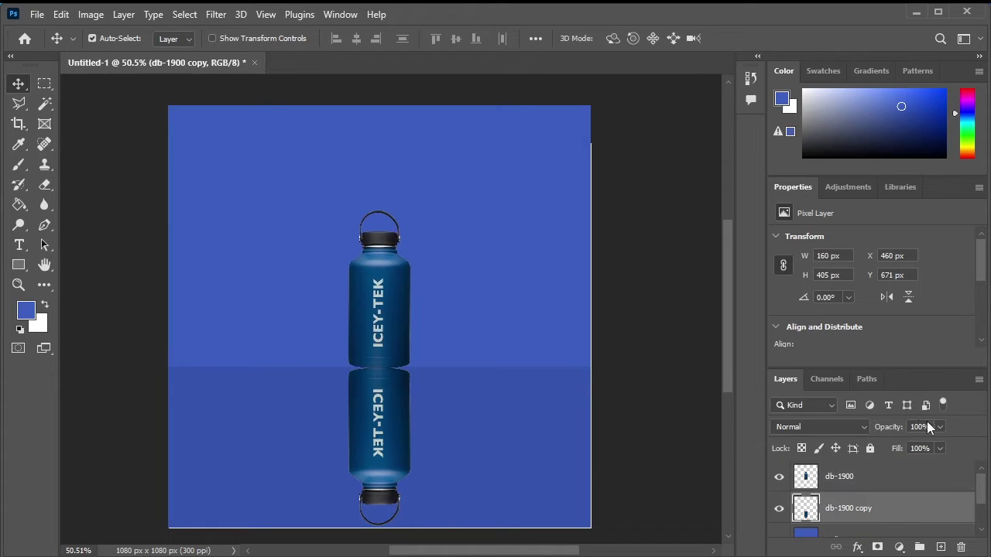
Step: Set the db-1900 copy reflection to 50% opacity and add a white layer mask
left_click(909, 447)
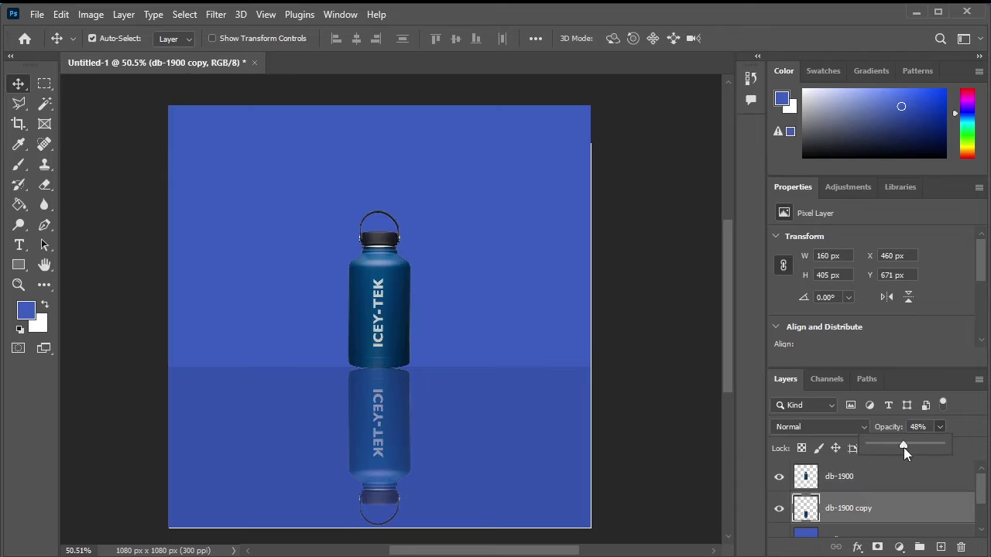
left_click(879, 508)
left_click(878, 548)
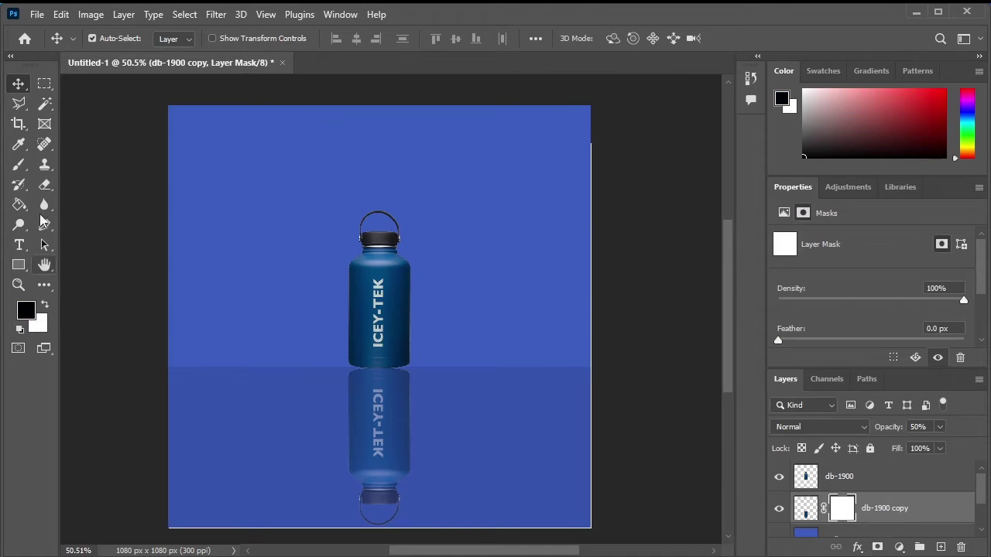
Step: Fade the reflection's bottom with a soft 400 px black brush on its mask, then add empty Layer 1
left_click(18, 164)
left_click(116, 39)
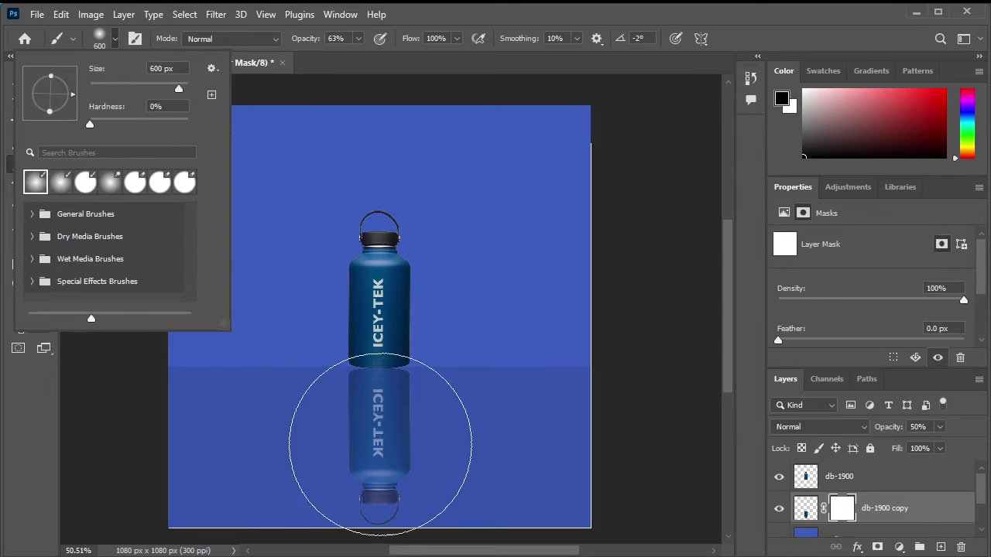
left_click(495, 431)
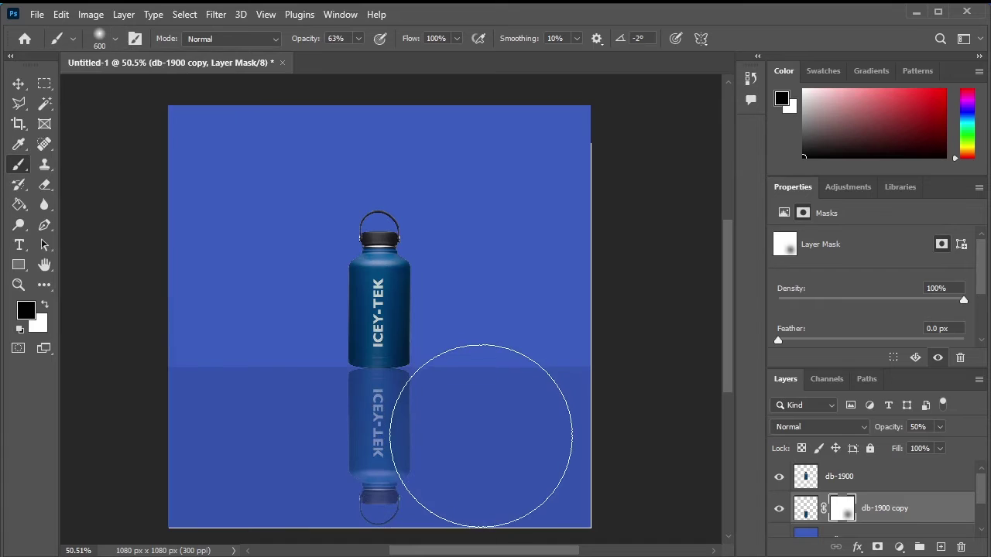
key("ctrl+z")
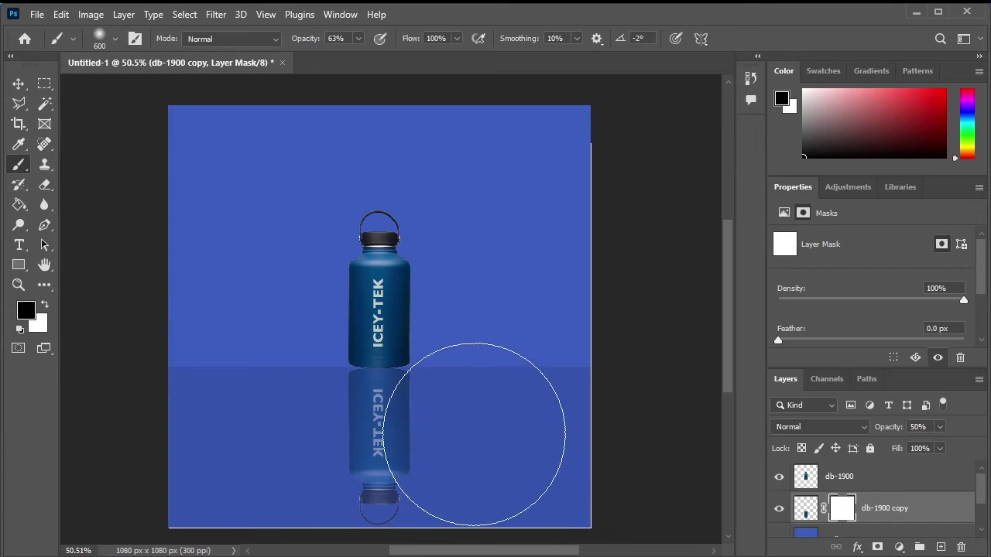
key("bracketleft")
key("bracketleft")
mouse_move(403, 470)
left_mouse_down()
mouse_move(371, 480)
mouse_move(370, 491)
mouse_move(401, 495)
mouse_move(358, 501)
mouse_move(428, 500)
mouse_move(358, 508)
mouse_move(408, 515)
mouse_move(482, 504)
mouse_move(339, 498)
mouse_move(553, 509)
mouse_move(287, 501)
mouse_move(449, 503)
mouse_move(395, 494)
left_mouse_up()
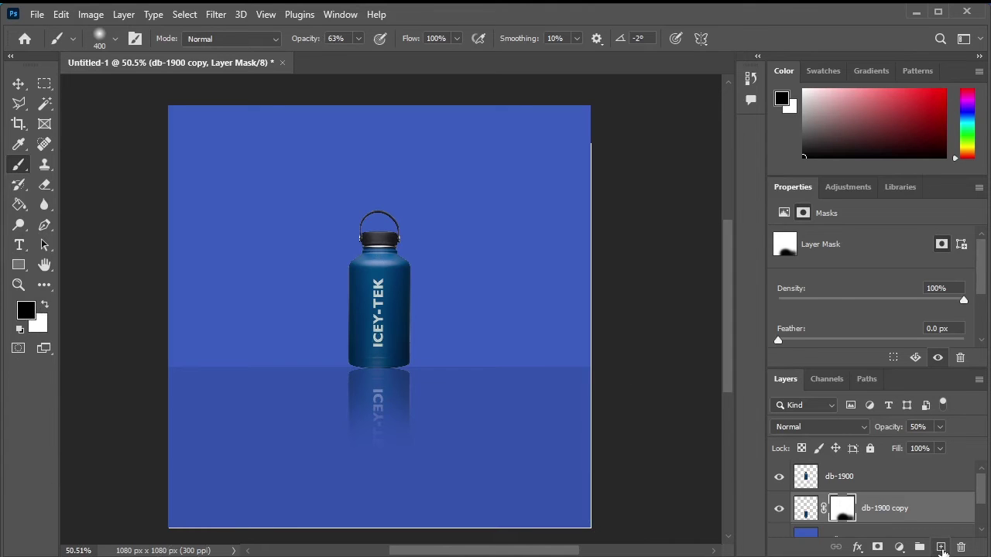
left_click(942, 549)
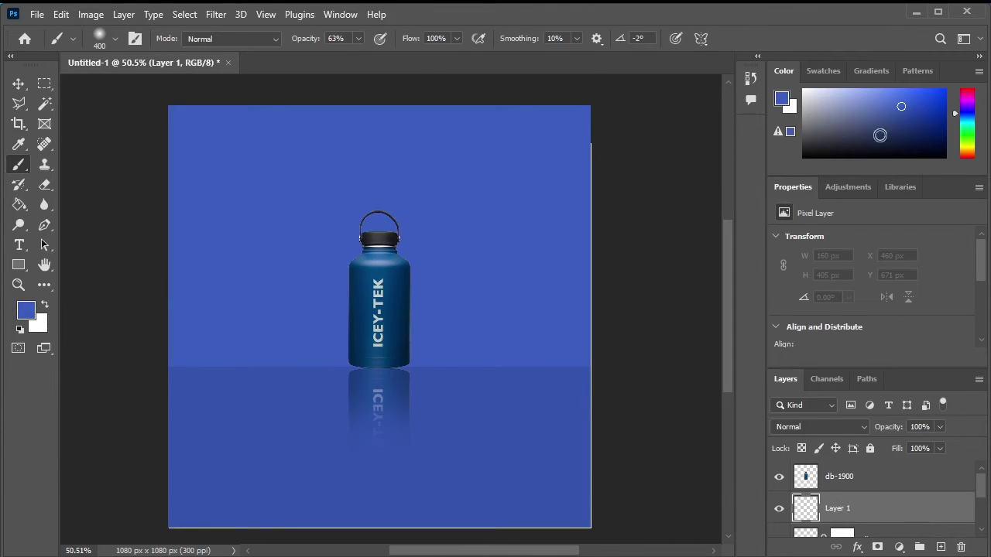
Step: Paint a soft black 250 px dab on Layer 1 just left of the bottle's base
left_click_drag(901, 106, 988, 165)
key("bracketleft")
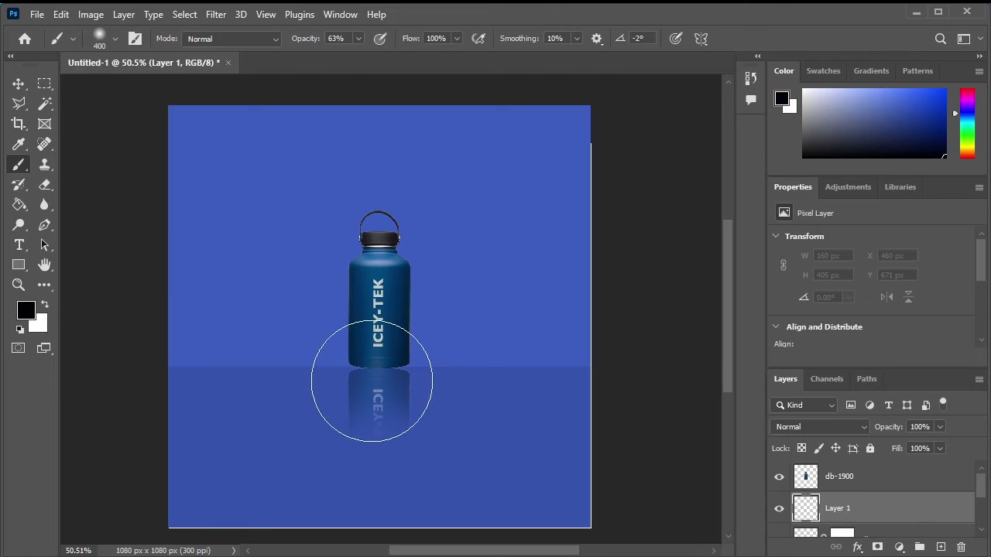
key("bracketleft")
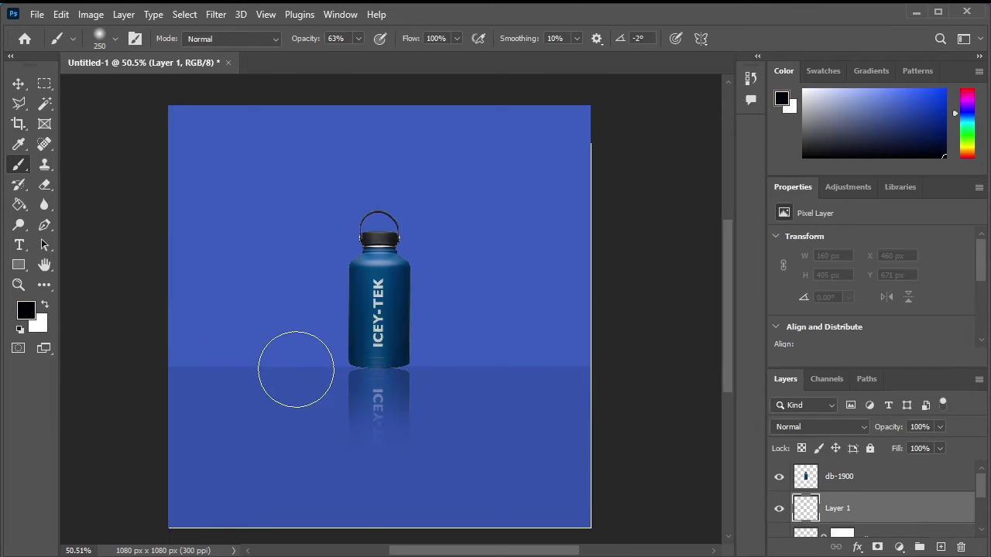
left_click(296, 370)
left_click(296, 369)
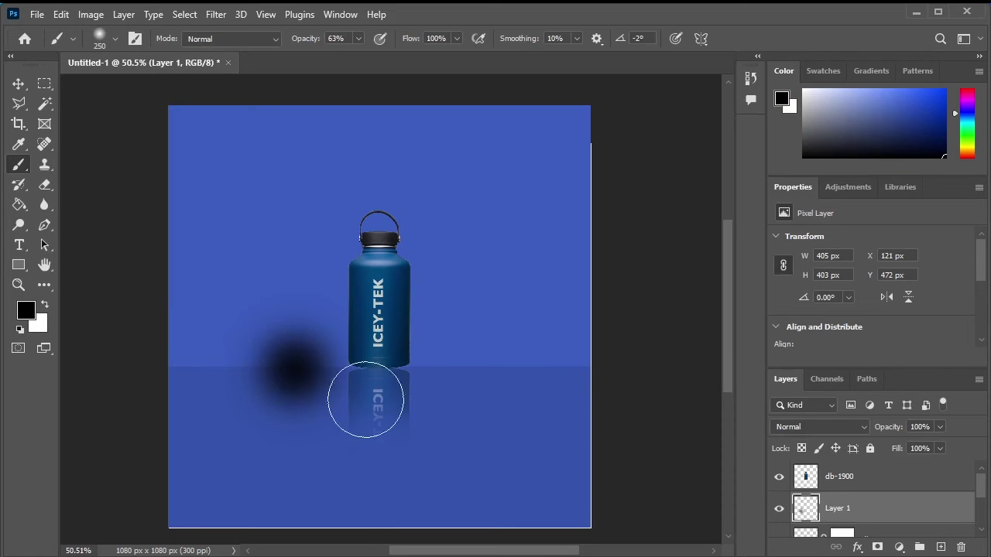
Step: Squash the dark dab into a flat 418 × 41 px shadow centred beneath the bottle
key("ctrl+t")
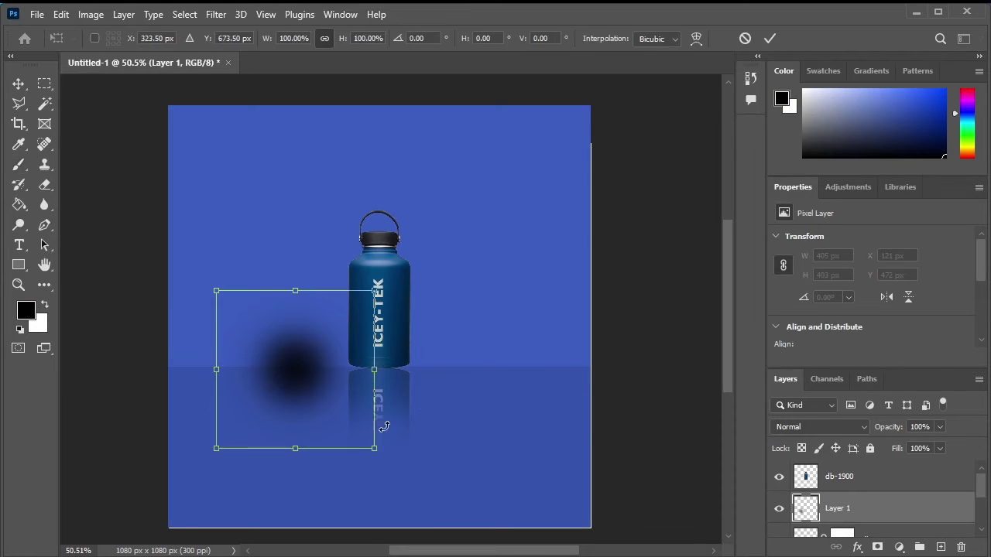
left_click_drag(299, 292, 298, 408)
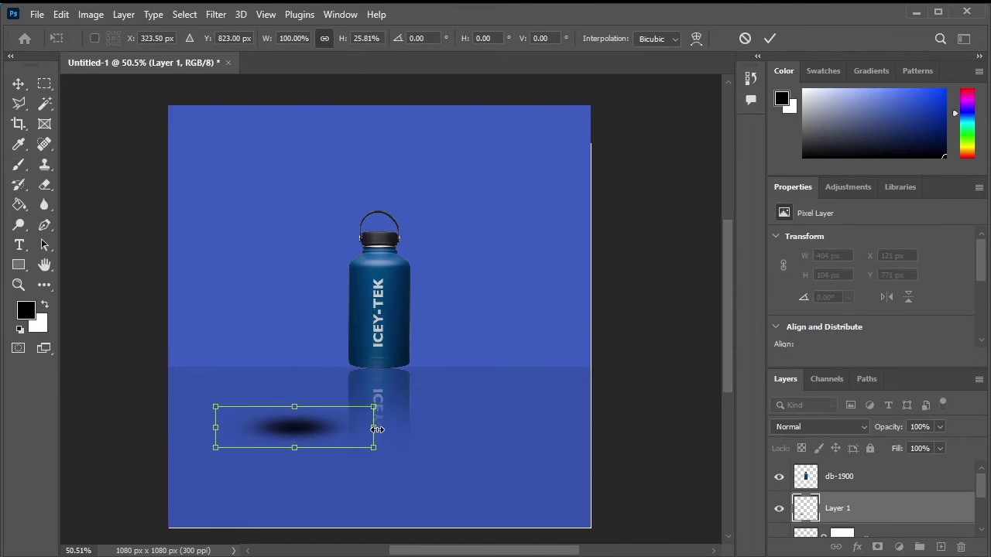
left_click_drag(377, 429, 400, 427)
left_click_drag(306, 408, 381, 363)
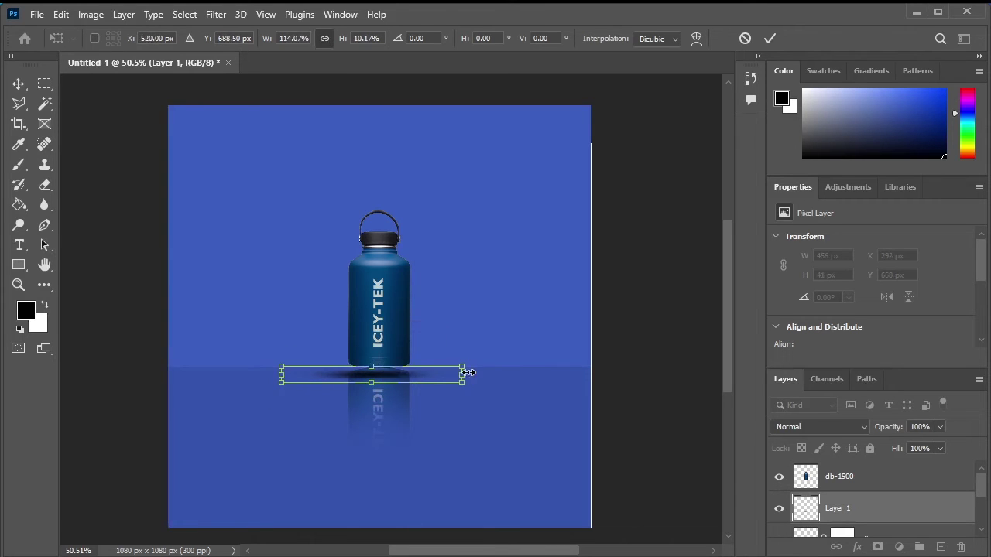
left_click_drag(461, 375, 448, 375)
left_click_drag(373, 379, 382, 372)
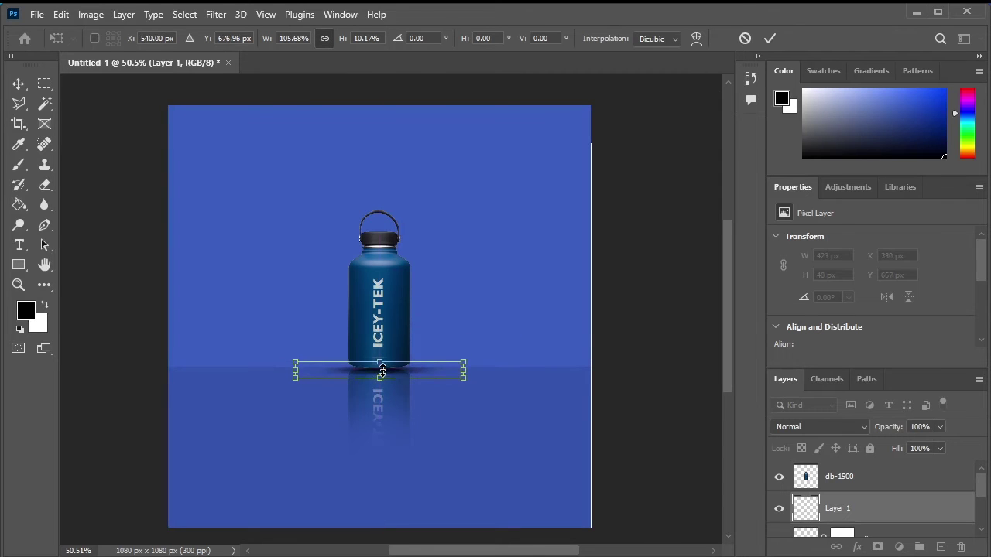
key("Return")
key("b")
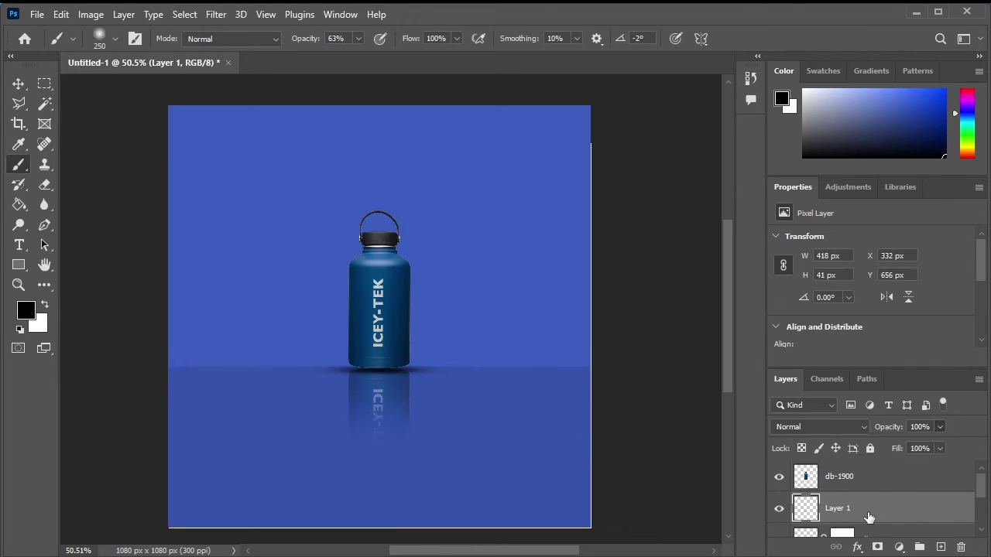
Step: Set Layer 1's blend mode to Multiply and select the db-1900 bottle layer
left_click(851, 428)
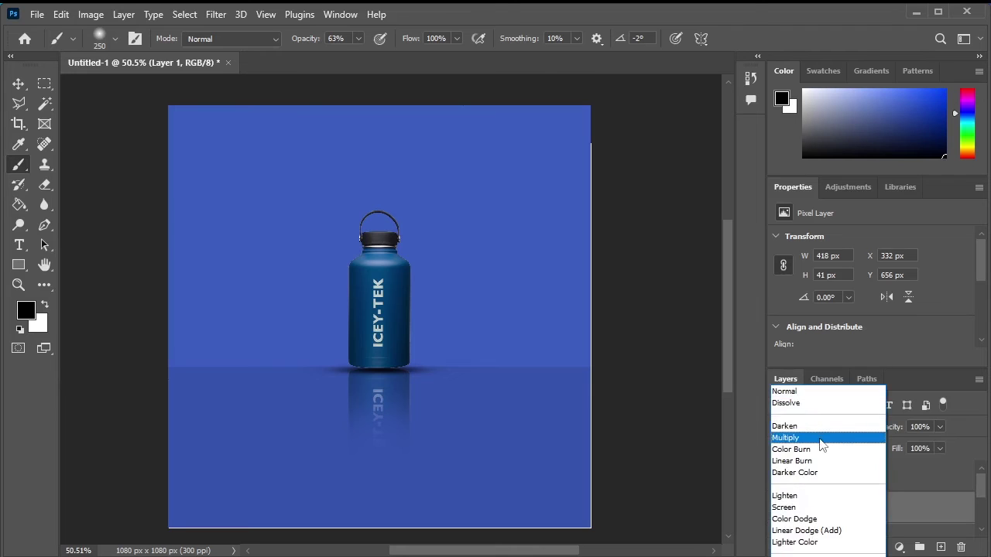
left_click(819, 438)
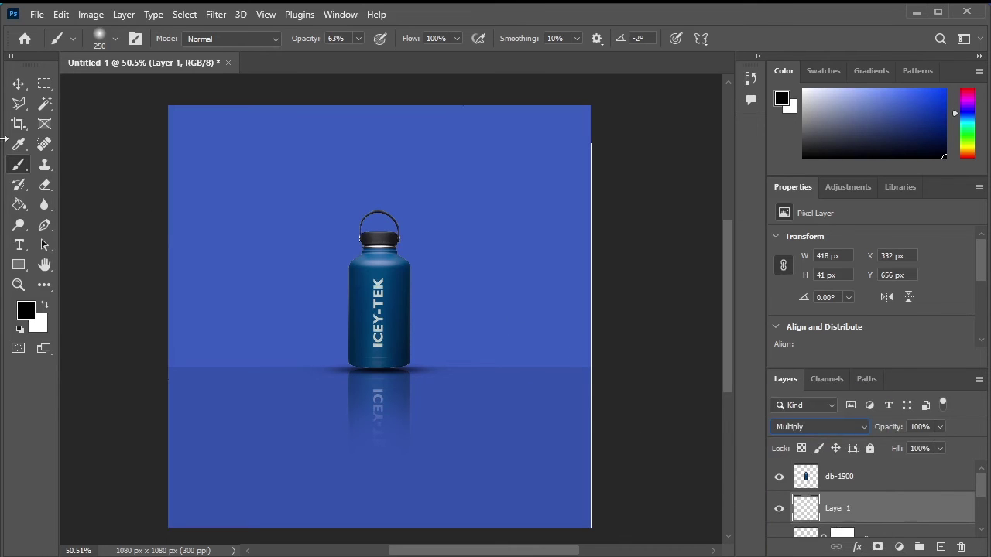
left_click(19, 84)
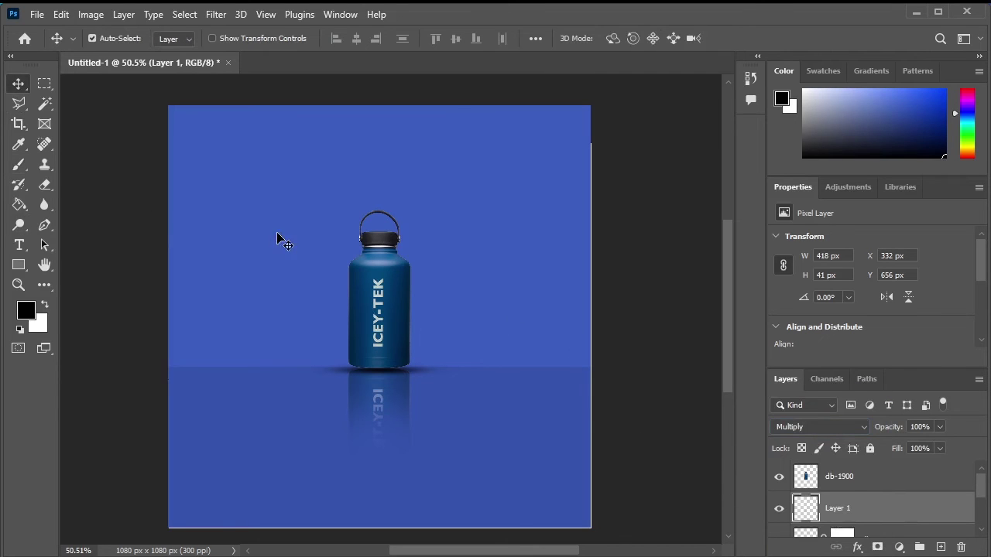
left_click(363, 291)
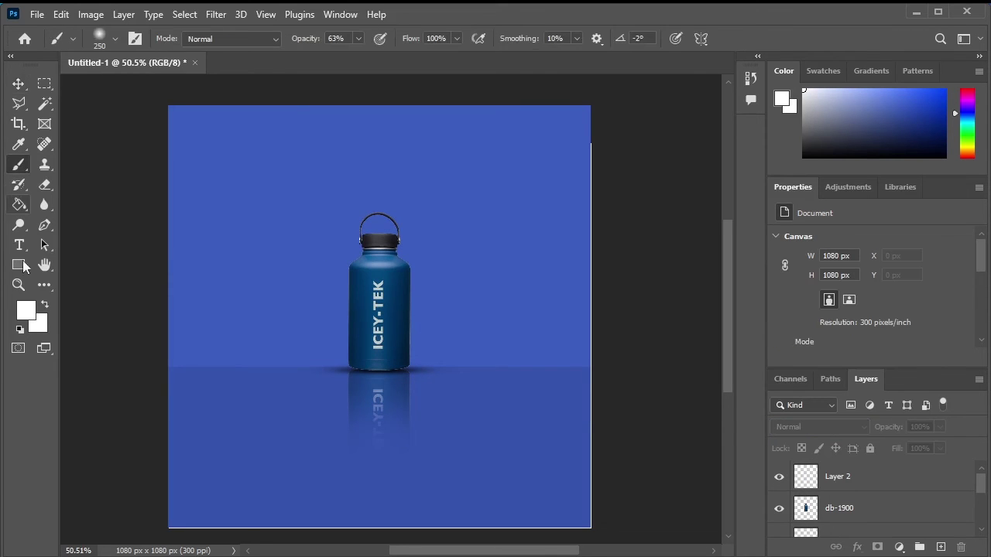
Step: Set the foreground colour to white and select Layer 2
left_click(25, 309)
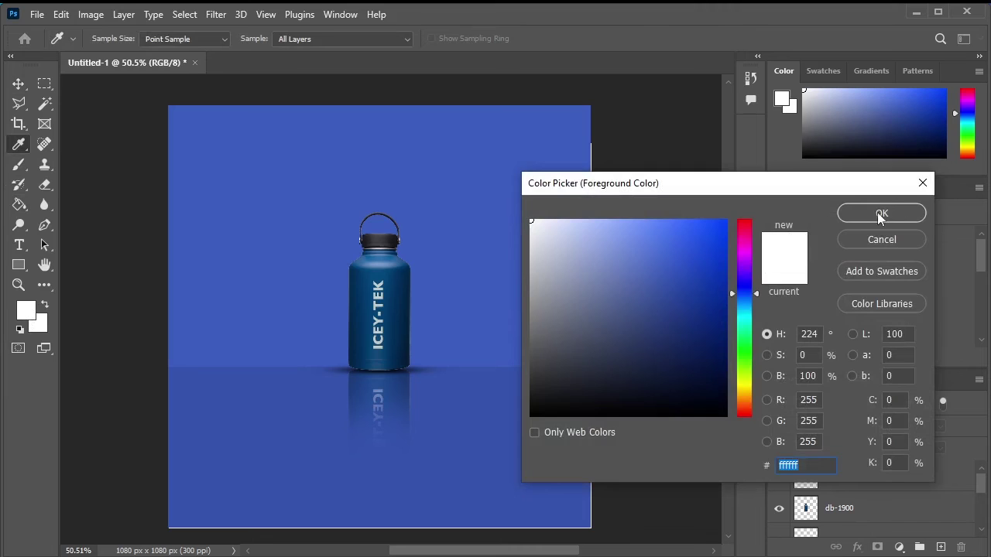
left_click(875, 209)
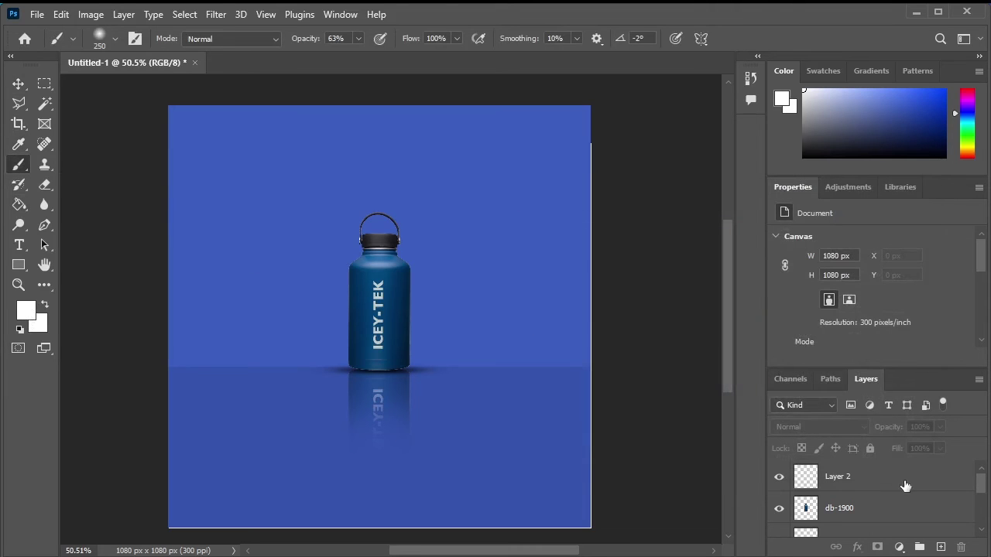
left_click(905, 486)
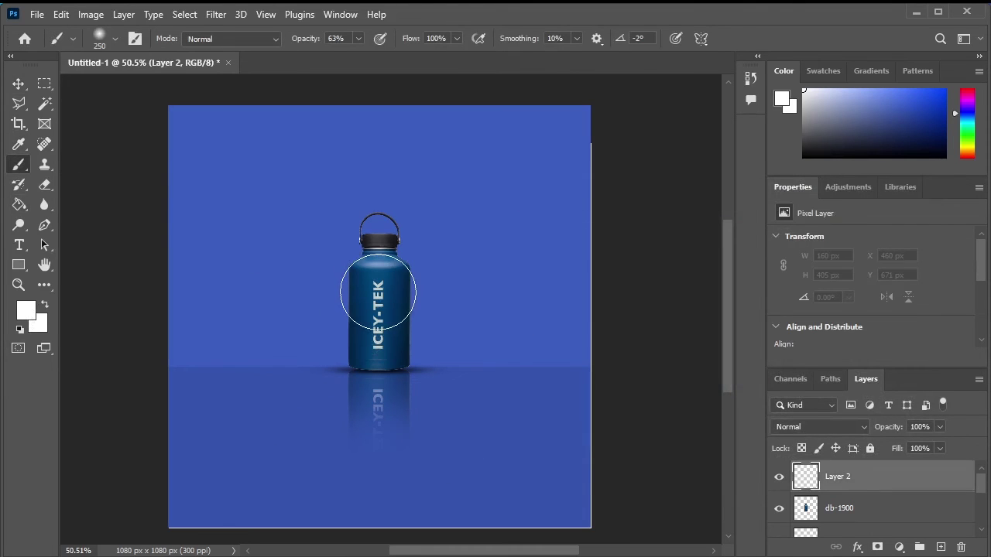
Step: With a 400 px brush, paint a soft white glow over the bottle and undock the Layers panel
key("bracketright")
key("bracketright")
key("bracketright")
left_click(378, 280)
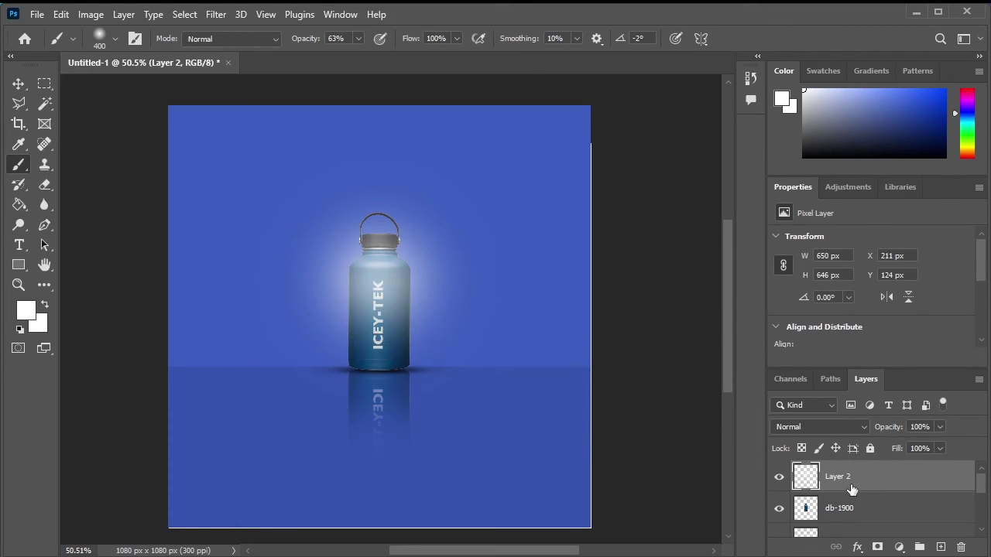
left_click_drag(875, 383, 610, 49)
Step: Set Layer 2 to Overlay blend mode at 65% opacity, moving the floating Layers panel lower
left_click(623, 93)
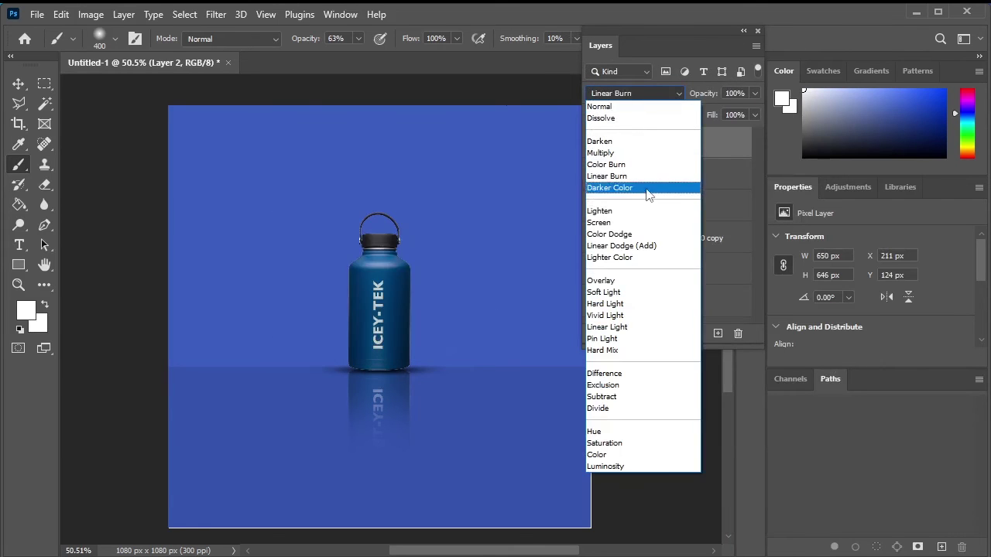
left_click(620, 285)
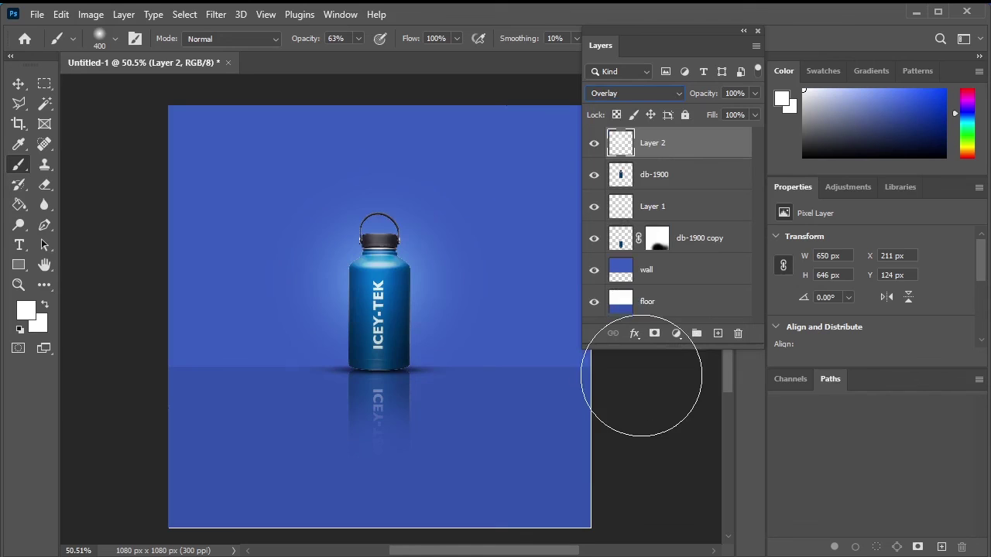
left_click(18, 83)
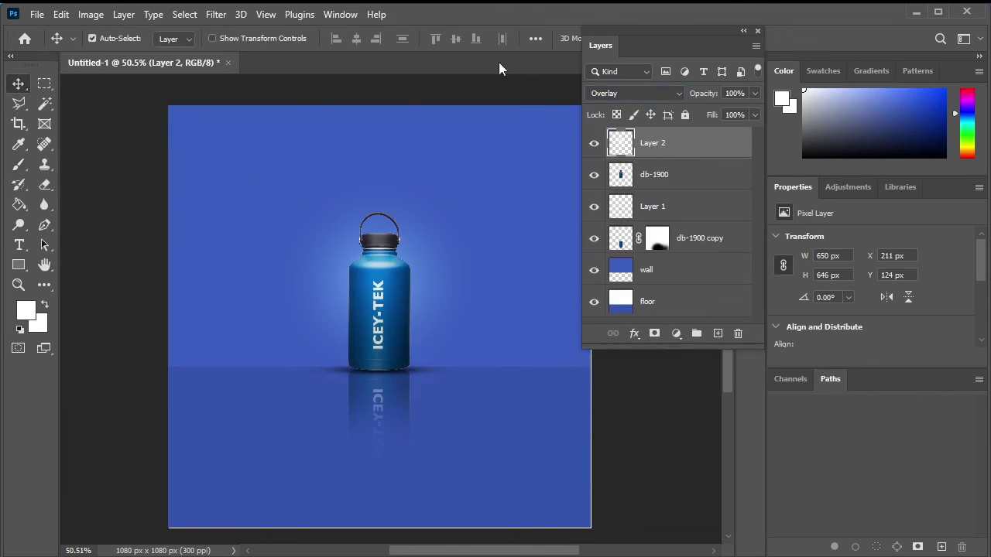
left_click_drag(612, 34, 669, 103)
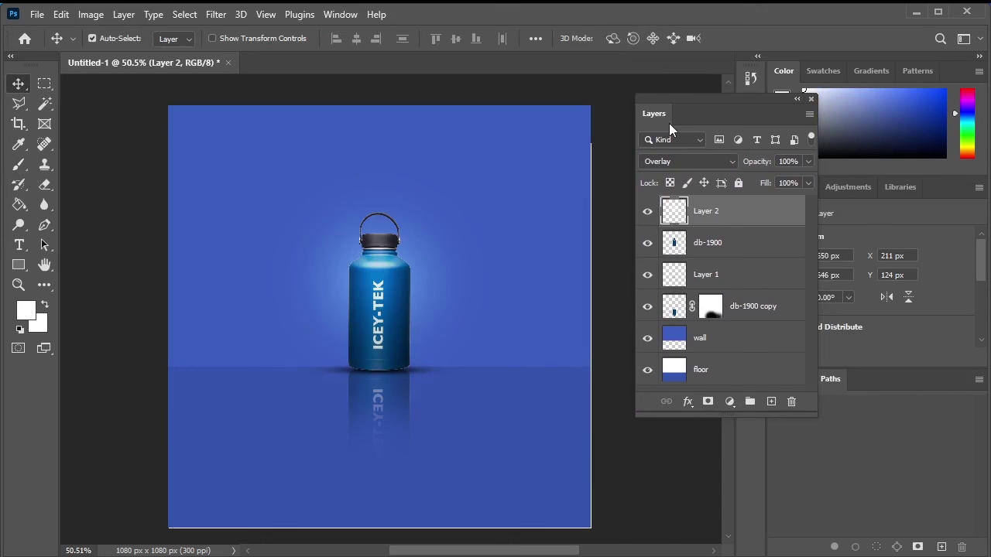
left_click(808, 162)
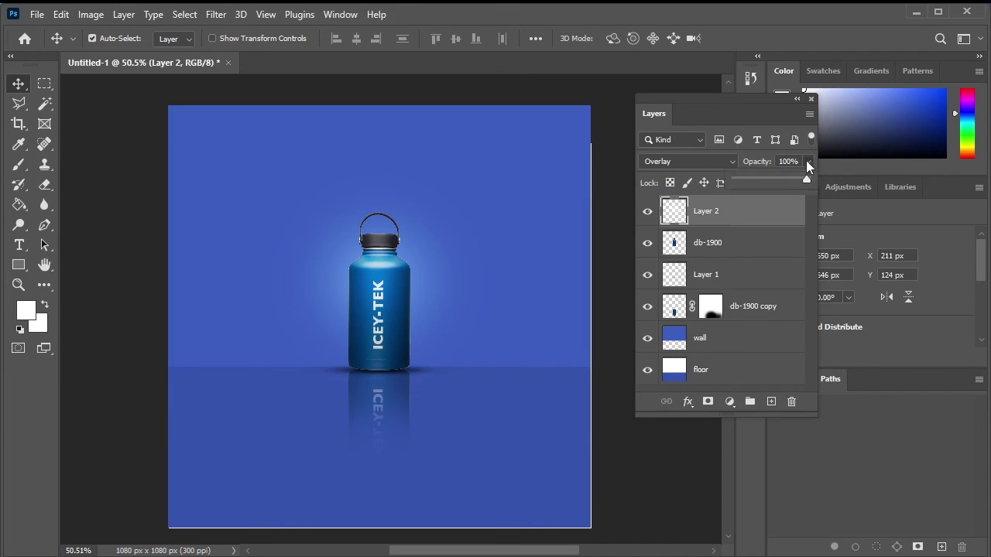